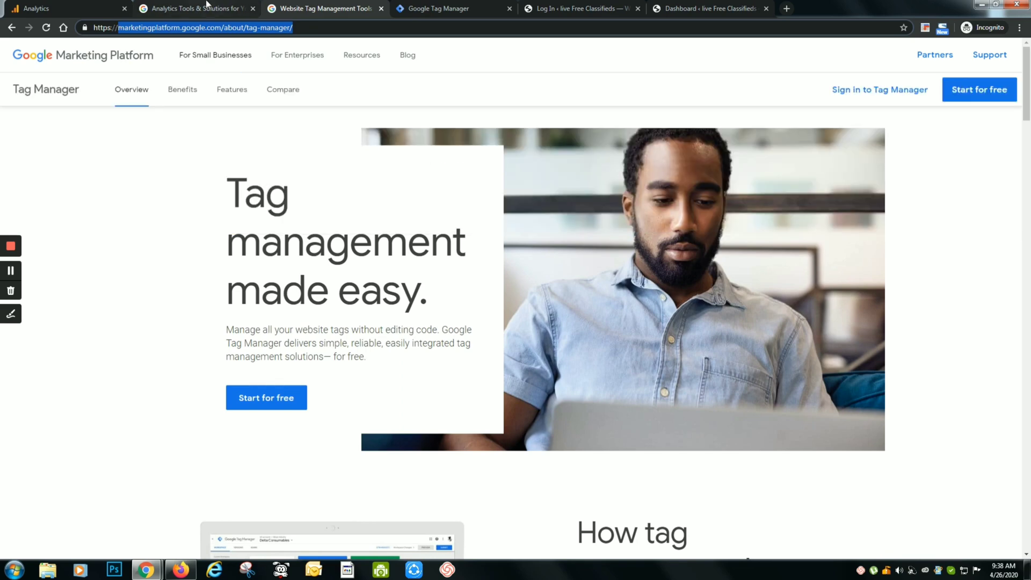
- Look over the Google Analytics and Tag Manager product pages and their web addresses
{"action": "left_click", "coordinate": [217, 9]}
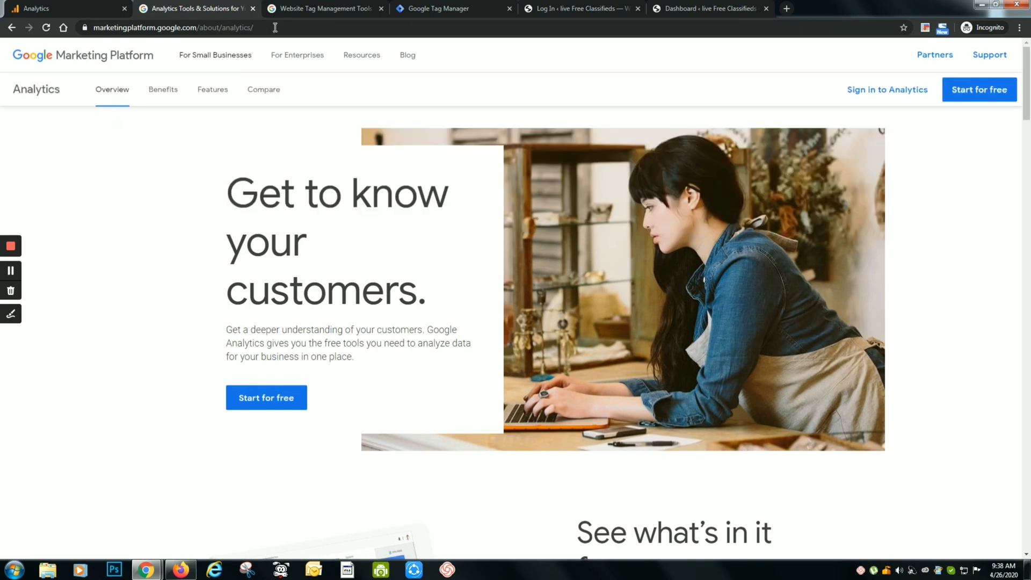
{"action": "left_click_drag", "start_coordinate": [275, 26], "coordinate": [98, 27]}
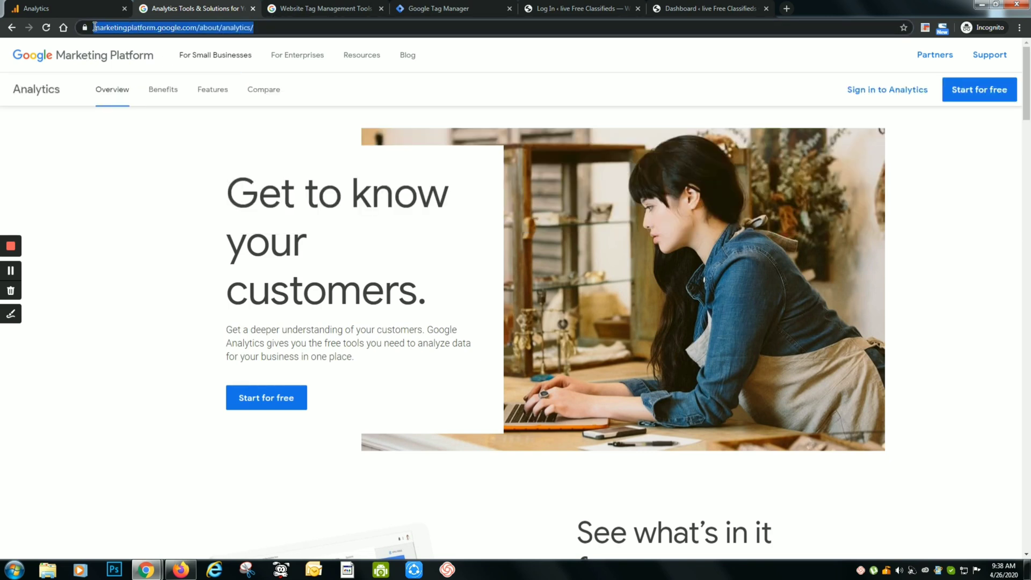
{"action": "left_click_drag", "start_coordinate": [94, 27], "coordinate": [93, 23]}
{"action": "left_click", "coordinate": [444, 8]}
{"action": "left_click", "coordinate": [204, 8]}
{"action": "left_click", "coordinate": [326, 6]}
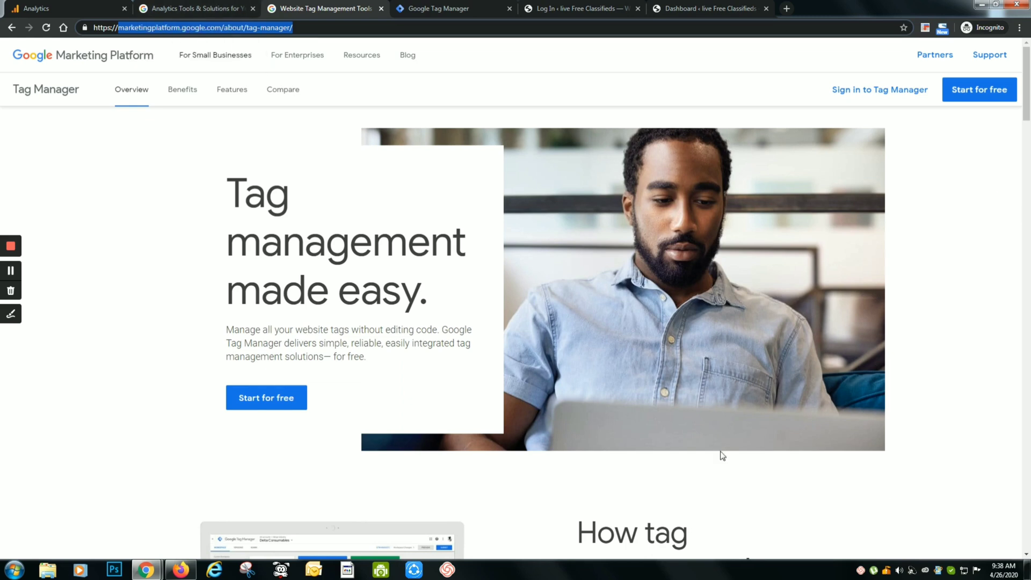
- Start a free Tag Manager account and name it livefreeclassifieds, copied from the WordPress login page's address
{"action": "left_click", "coordinate": [973, 92]}
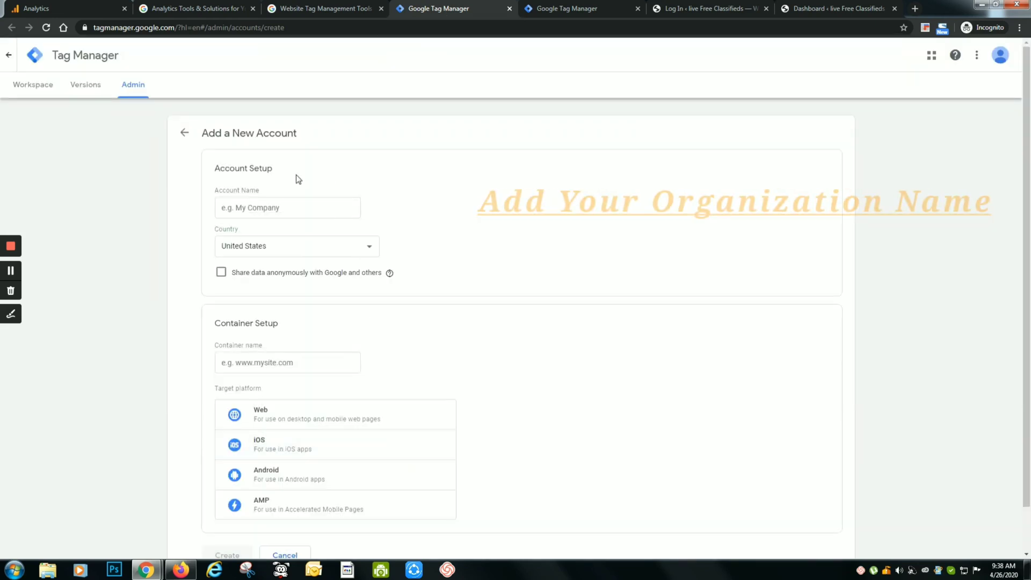
{"action": "left_click", "coordinate": [277, 209]}
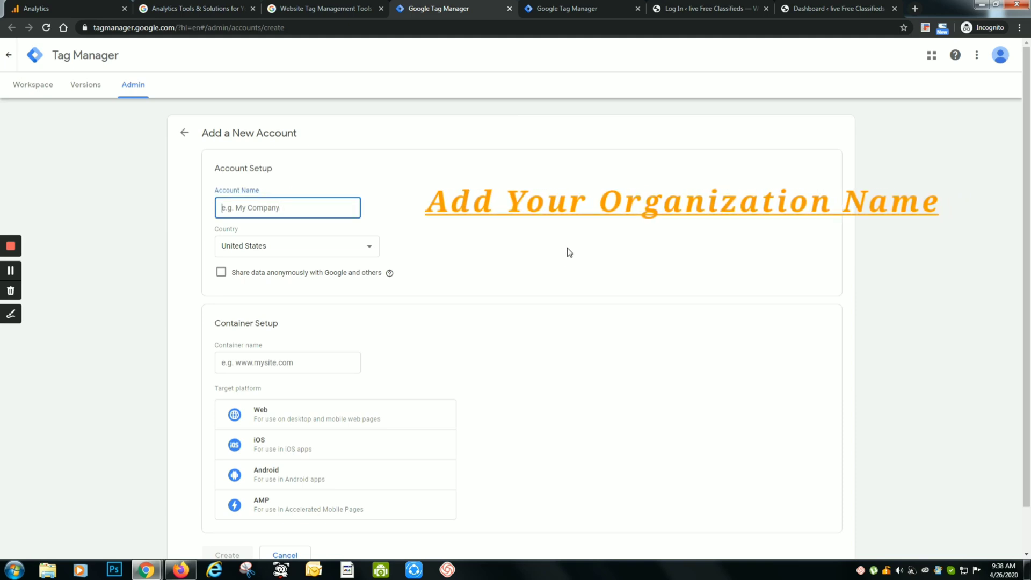
{"action": "left_click", "coordinate": [728, 6]}
{"action": "double_click", "coordinate": [210, 27]}
{"action": "key", "text": "ctrl+c"}
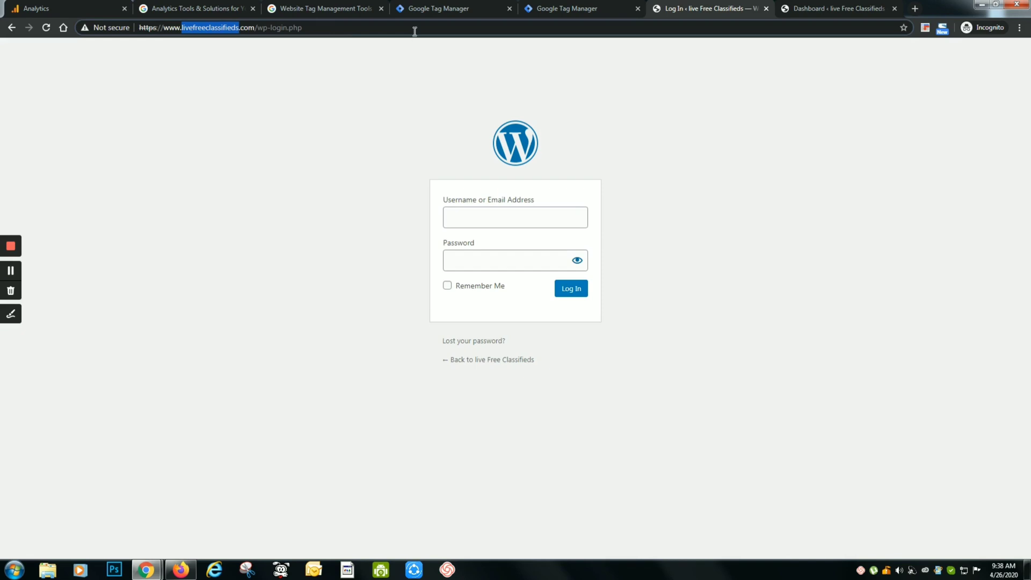
{"action": "left_click", "coordinate": [448, 6]}
{"action": "key", "text": "ctrl+v"}
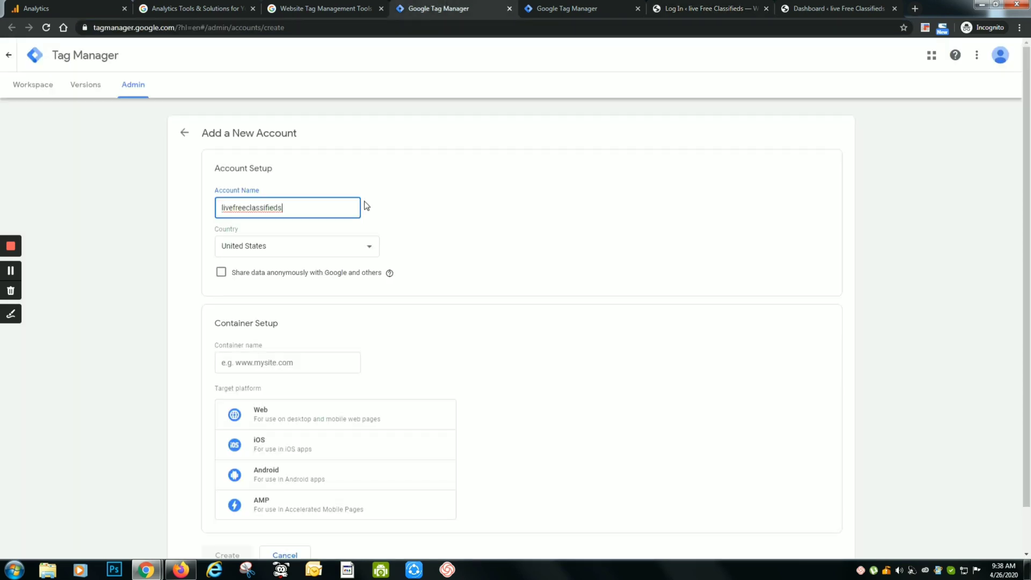
- Set the new account's country to India
{"action": "left_click", "coordinate": [303, 253]}
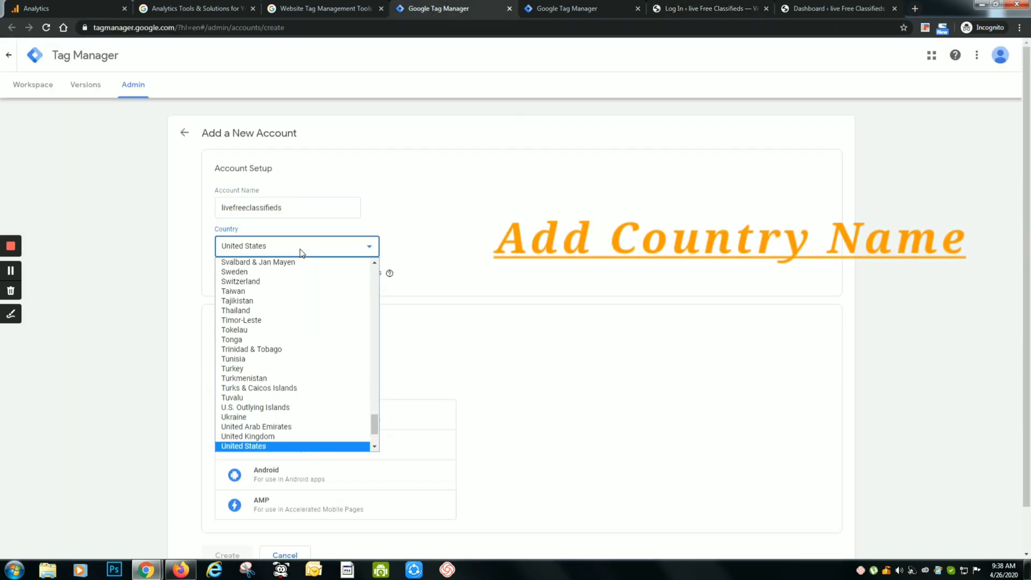
{"action": "scroll", "coordinate": [288, 339], "scroll_direction": "down", "scroll_amount": 3}
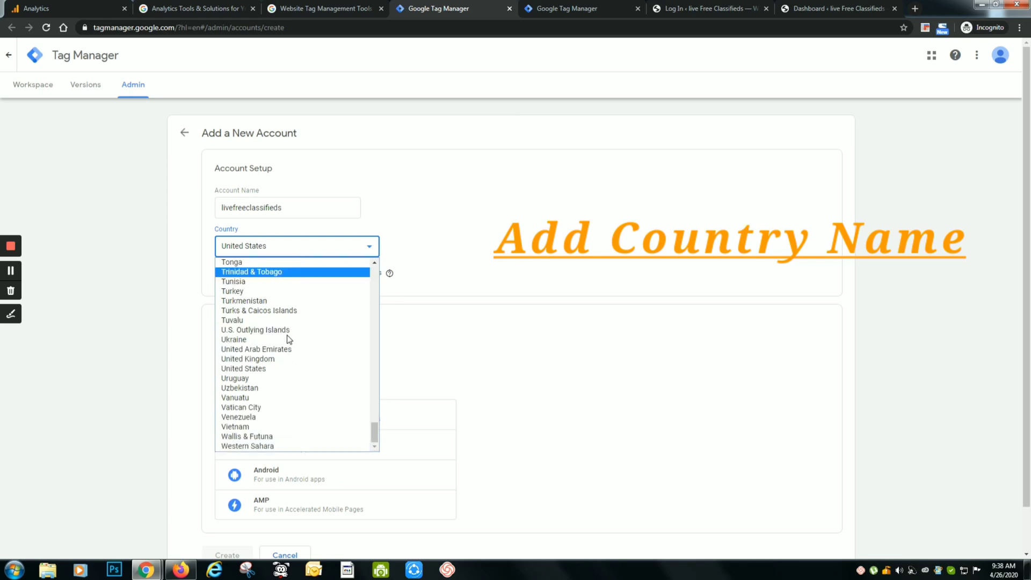
{"action": "scroll", "coordinate": [286, 330], "scroll_direction": "up", "scroll_amount": 2}
{"action": "scroll", "coordinate": [279, 337], "scroll_direction": "up", "scroll_amount": 15}
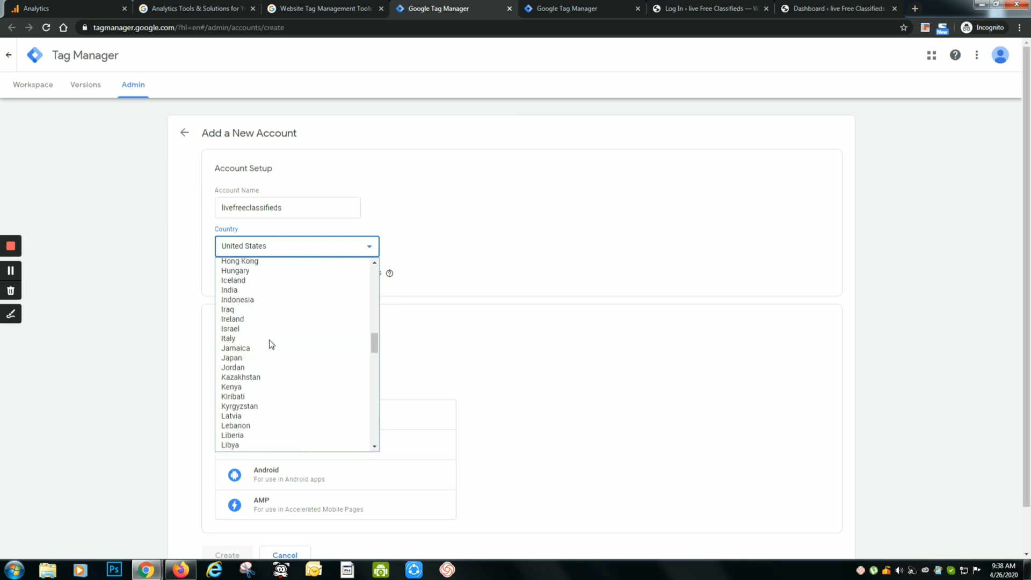
{"action": "left_click", "coordinate": [262, 290]}
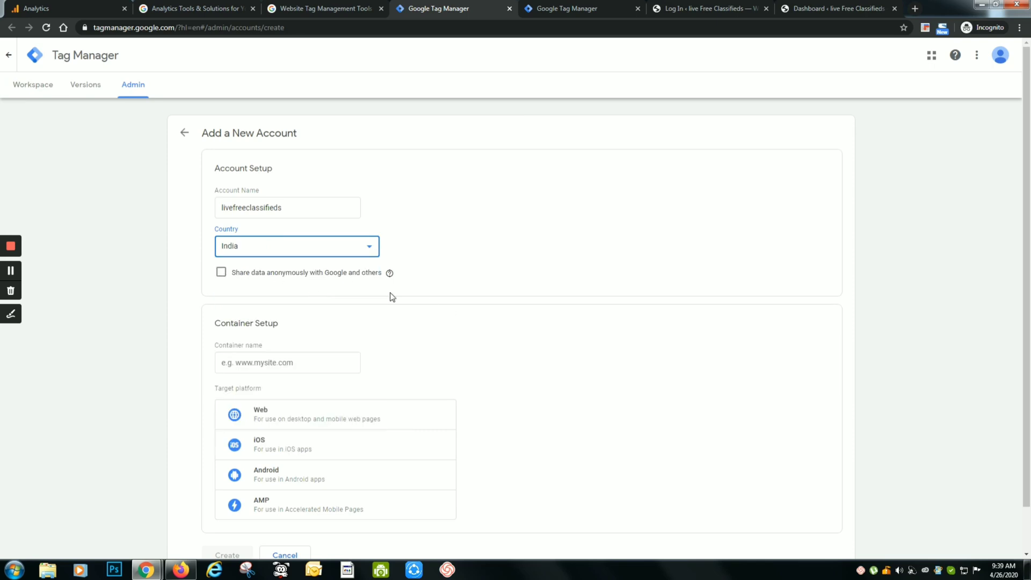
- Copy the site's base address from the WordPress login page into the container name, without the trailing slash
{"action": "scroll", "coordinate": [376, 293], "scroll_direction": "down", "scroll_amount": 1}
{"action": "left_click", "coordinate": [289, 317]}
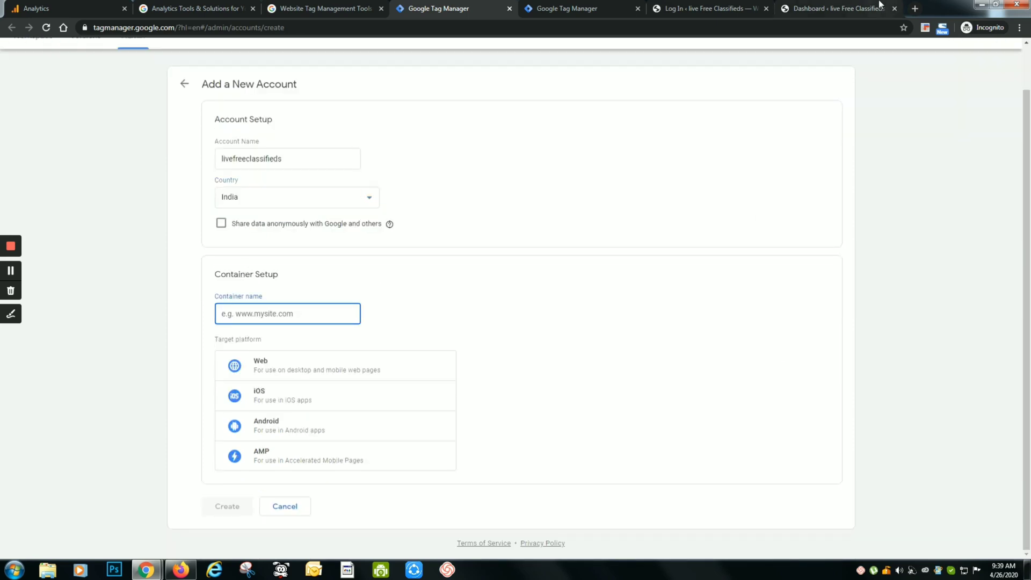
{"action": "left_click", "coordinate": [732, 8]}
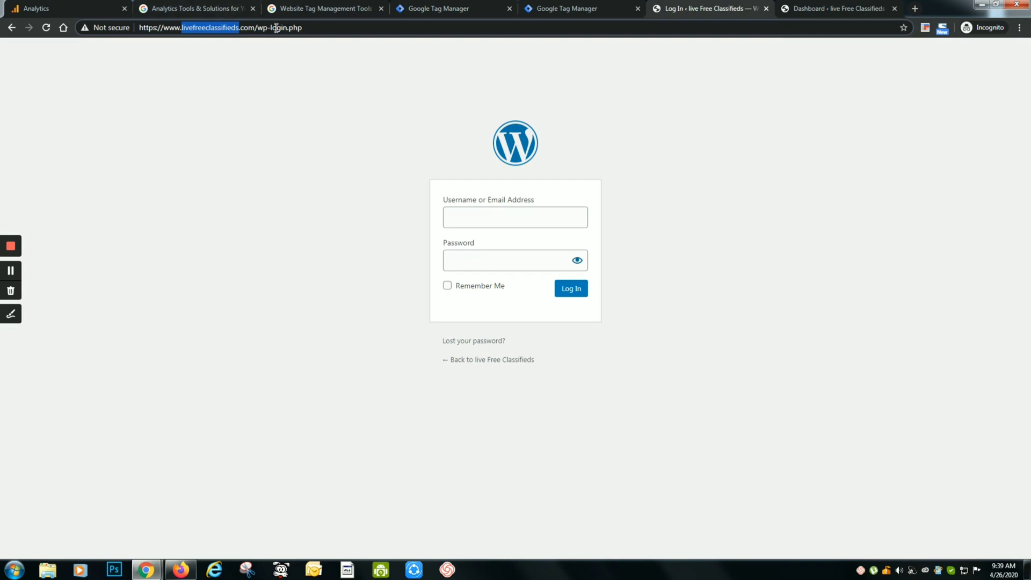
{"action": "left_click_drag", "start_coordinate": [257, 27], "coordinate": [139, 28]}
{"action": "key", "text": "ctrl+c"}
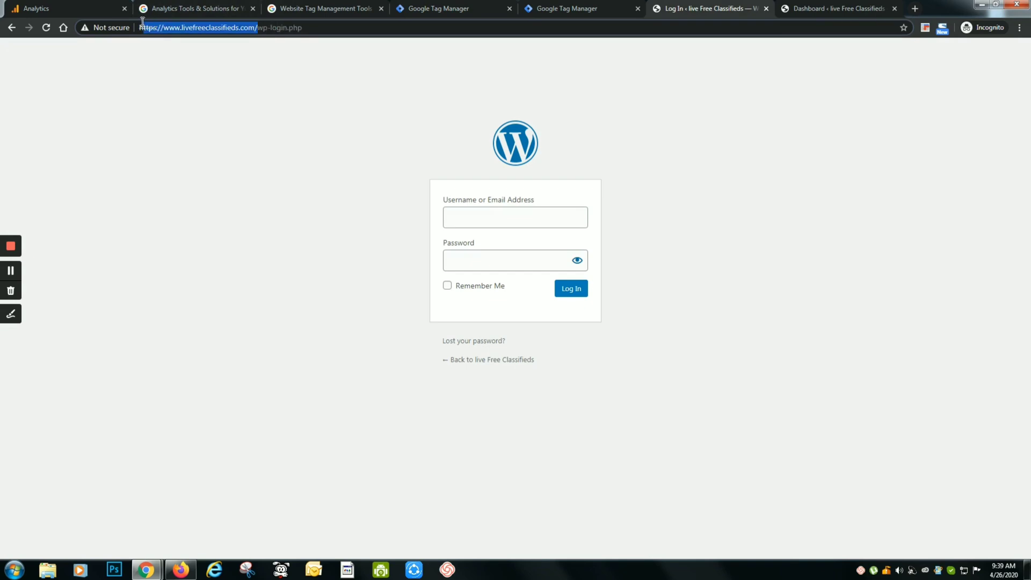
{"action": "left_click", "coordinate": [459, 6]}
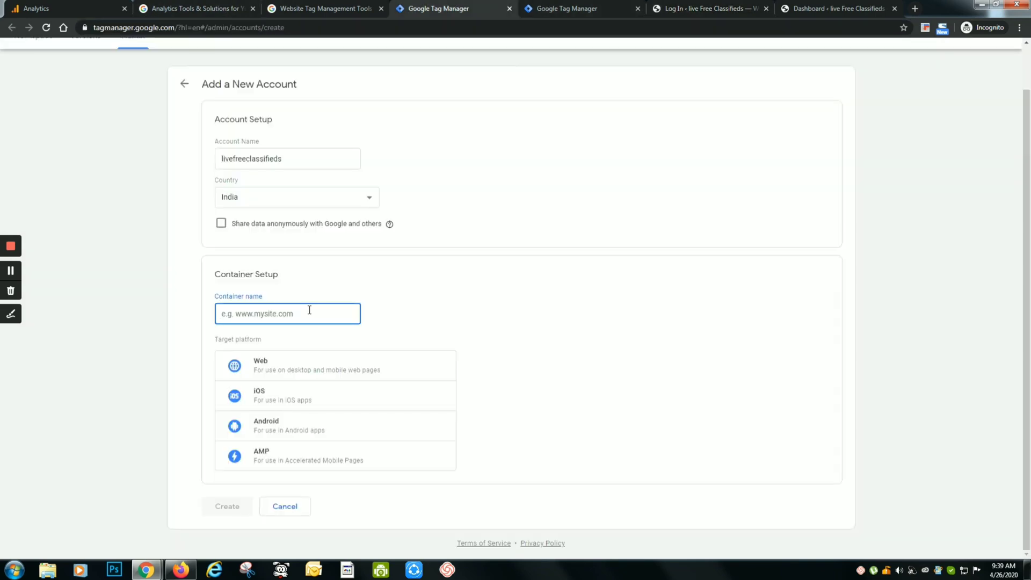
{"action": "key", "text": "ctrl+v"}
{"action": "key", "text": "BackSpace"}
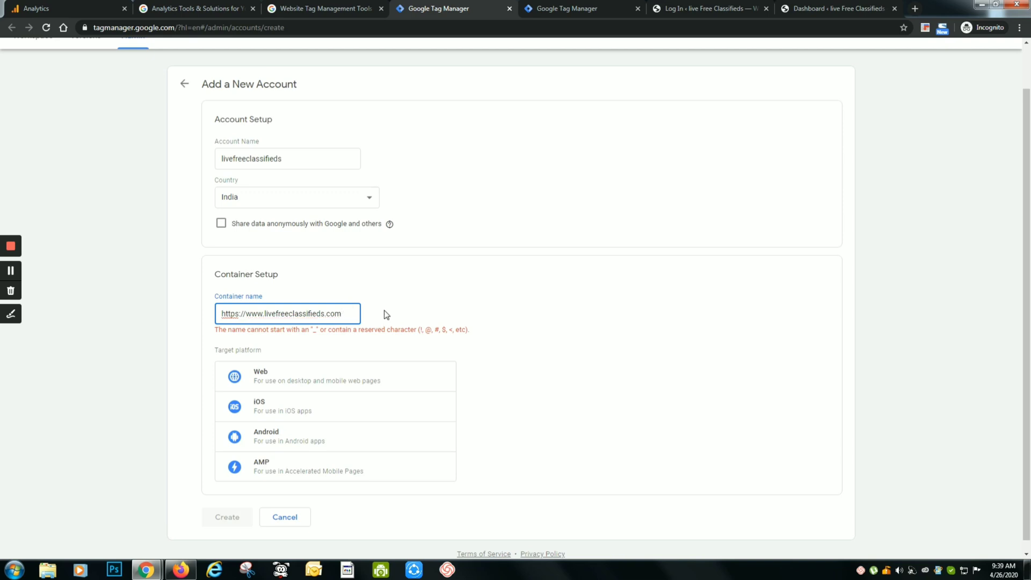
{"action": "key", "text": "Home"}
{"action": "key", "text": "Delete"}
{"action": "key", "text": "Delete"}
{"action": "key", "text": "Delete"}
{"action": "key", "text": "Delete"}
{"action": "key", "text": "Delete"}
{"action": "key", "text": "Delete"}
{"action": "key", "text": "Delete"}
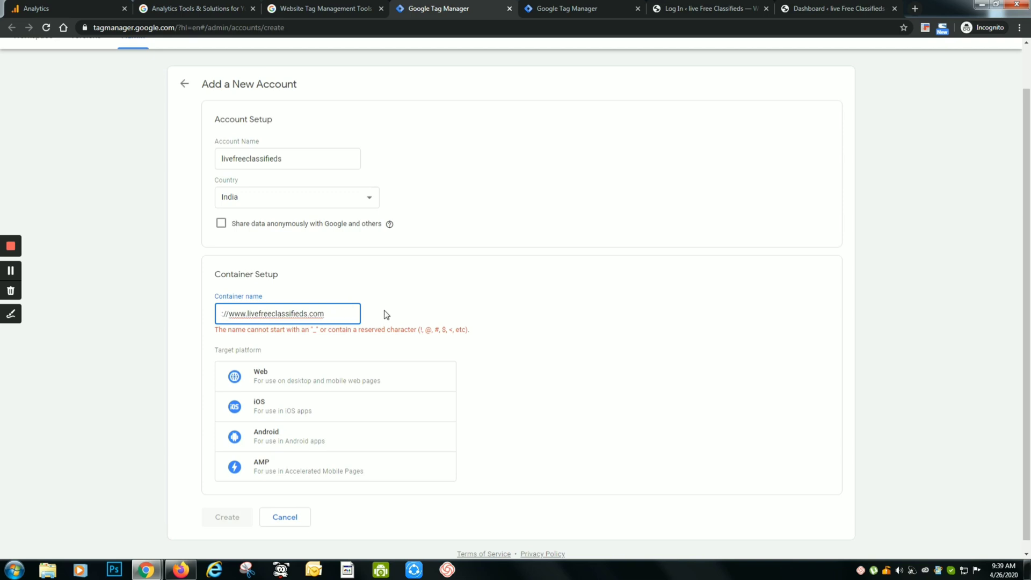
{"action": "key", "text": "Delete"}
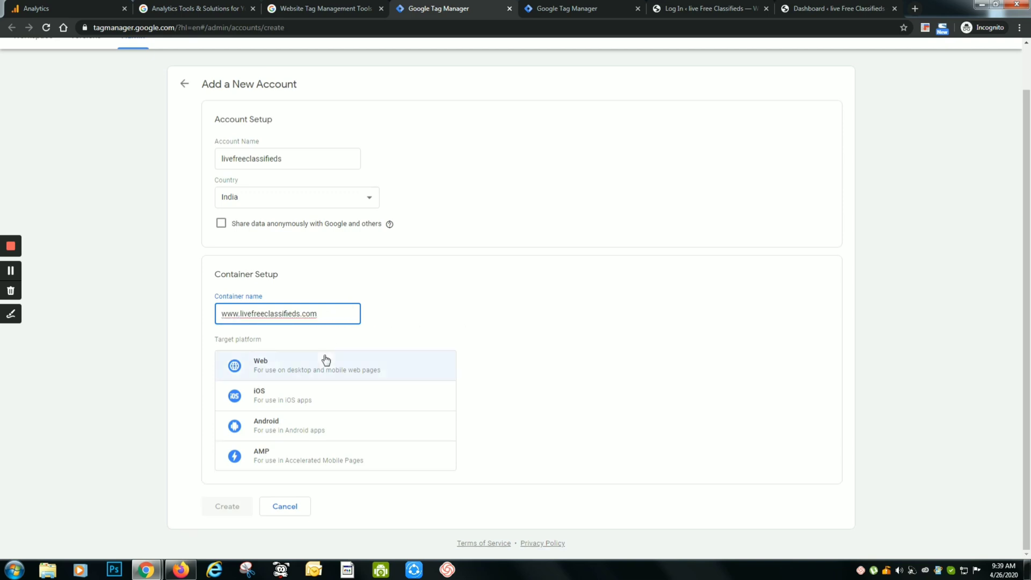
- Choose Web as the target platform, create the account, and accept the Terms of Service including the Data Processing Terms
{"action": "left_click", "coordinate": [293, 366]}
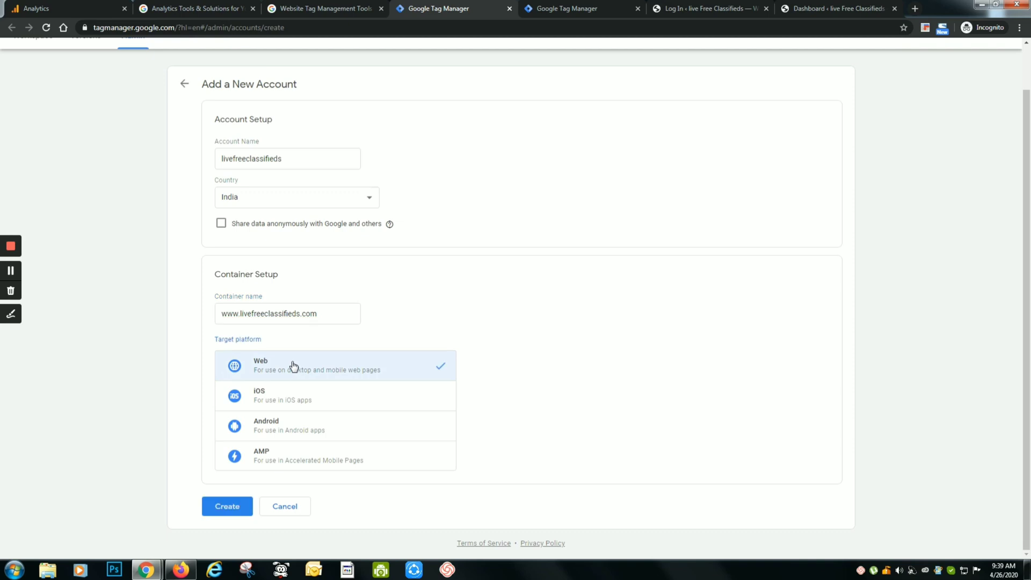
{"action": "left_click", "coordinate": [223, 507]}
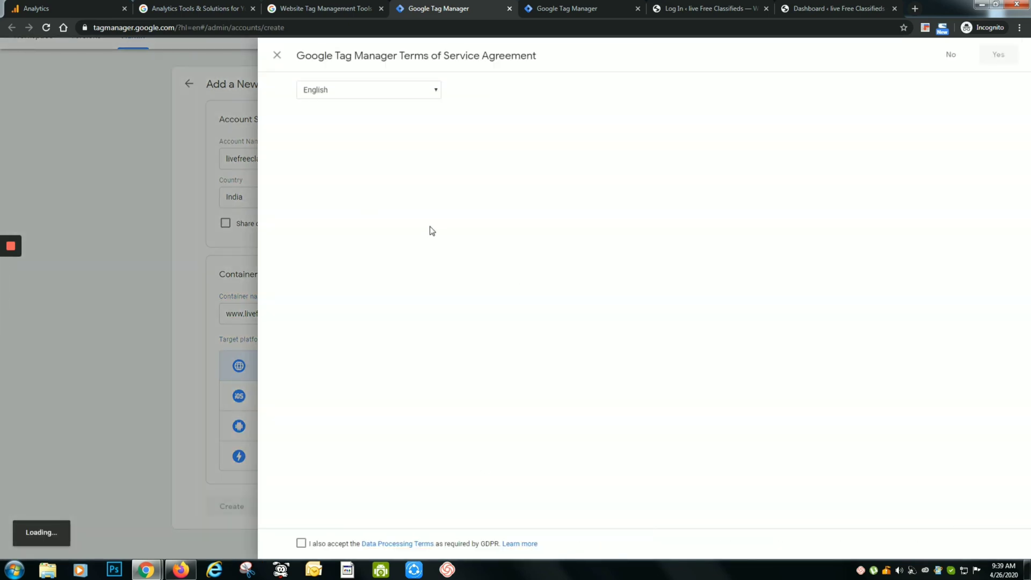
{"action": "scroll", "coordinate": [482, 161], "scroll_direction": "down", "scroll_amount": 2}
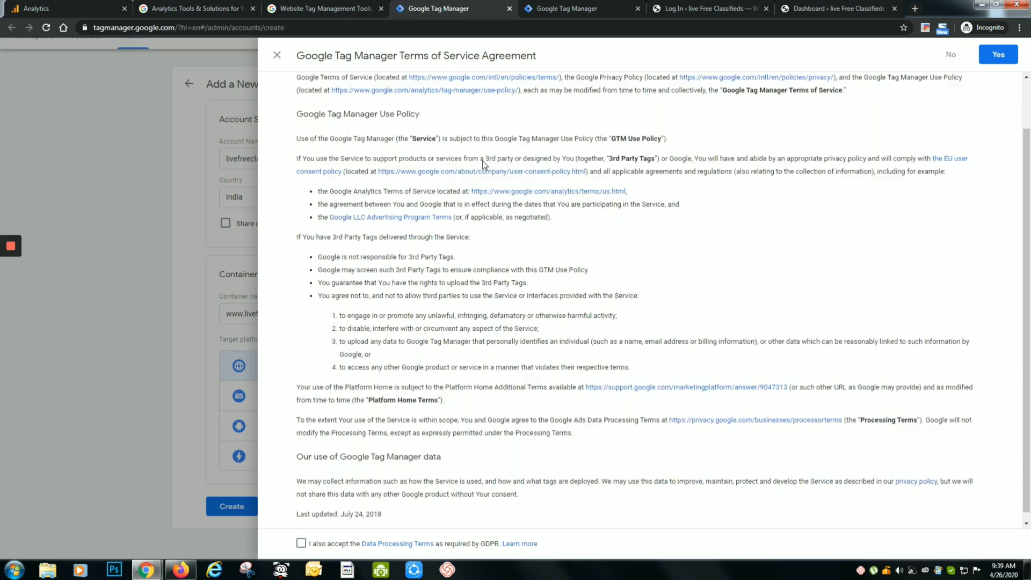
{"action": "left_click", "coordinate": [301, 544]}
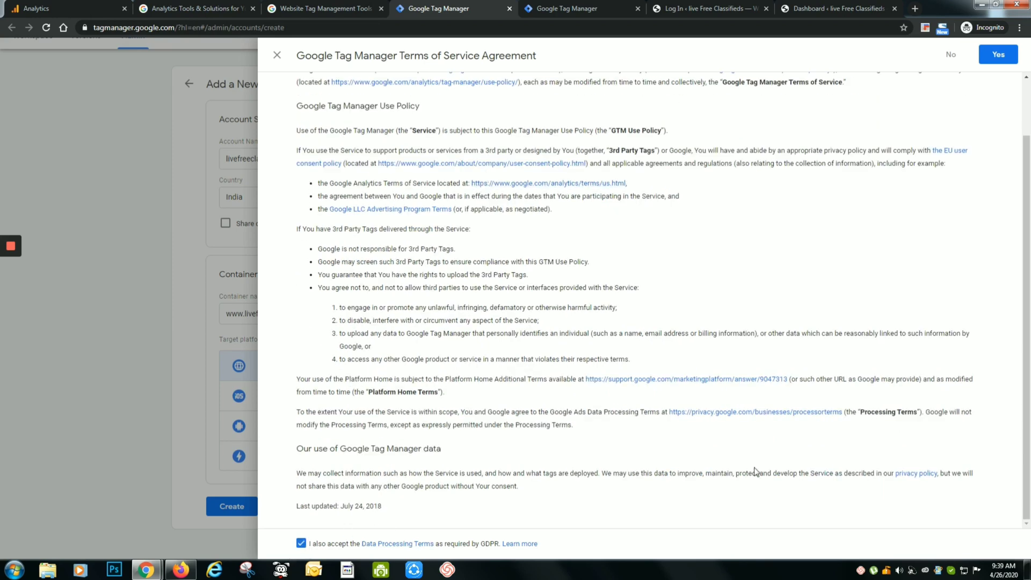
{"action": "left_click", "coordinate": [1002, 53]}
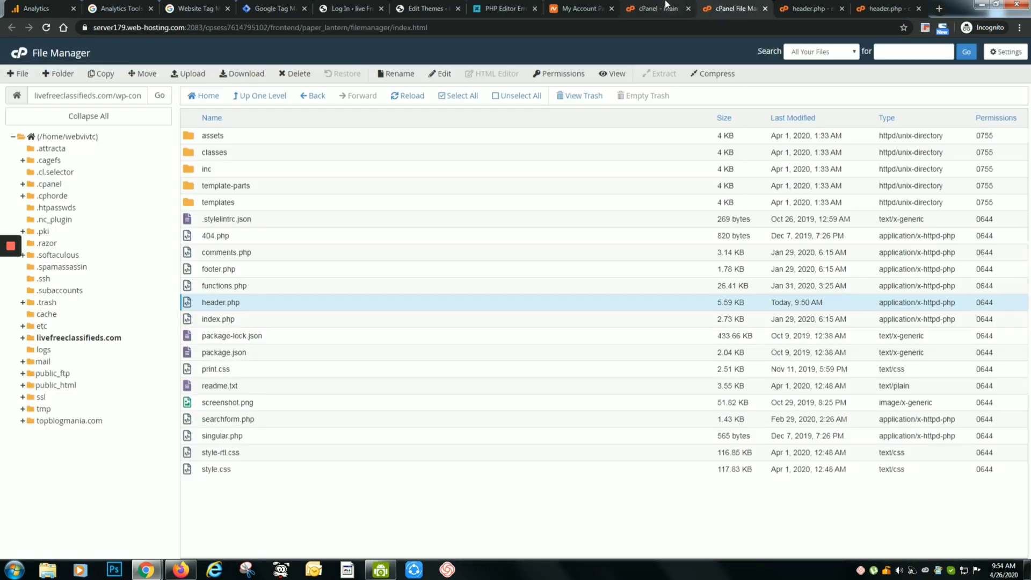
- Open a new File Manager from cPanel and go to livefreeclassifieds.com/wp-content/themes/twentytwenty
{"action": "left_click", "coordinate": [662, 5]}
{"action": "left_click", "coordinate": [111, 277]}
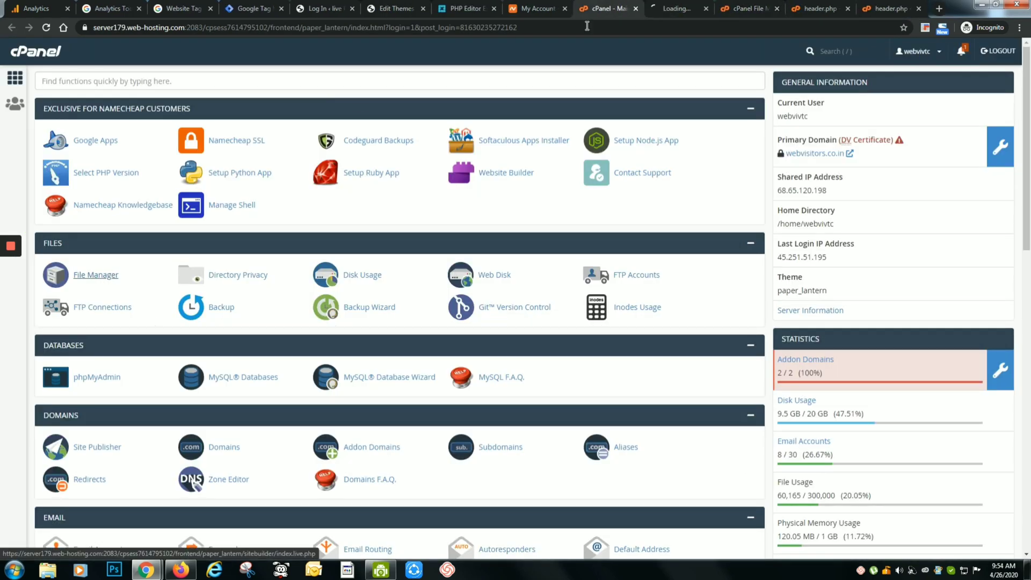
{"action": "left_click", "coordinate": [696, 4]}
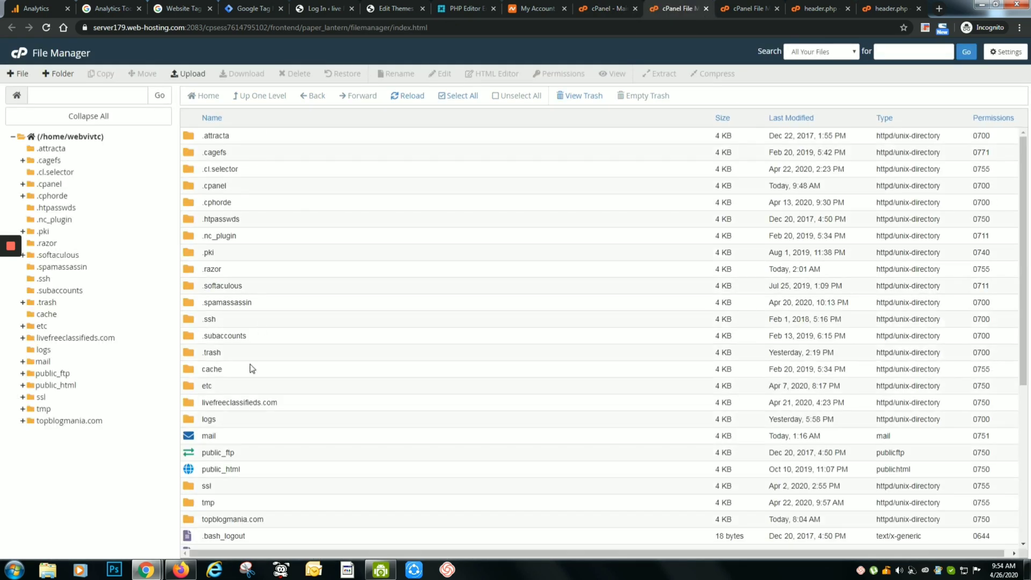
{"action": "double_click", "coordinate": [189, 403]}
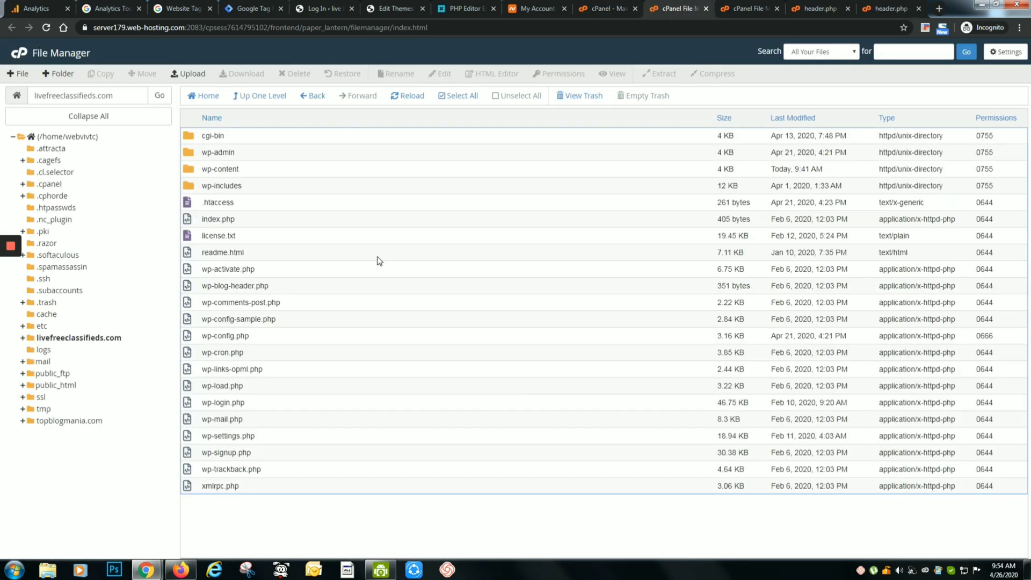
{"action": "double_click", "coordinate": [187, 173]}
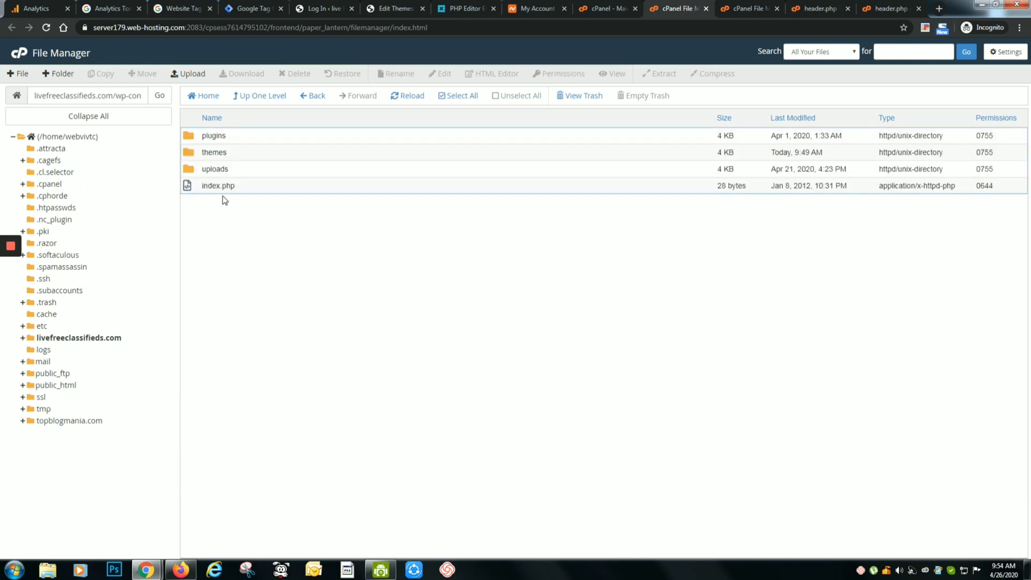
{"action": "double_click", "coordinate": [192, 153]}
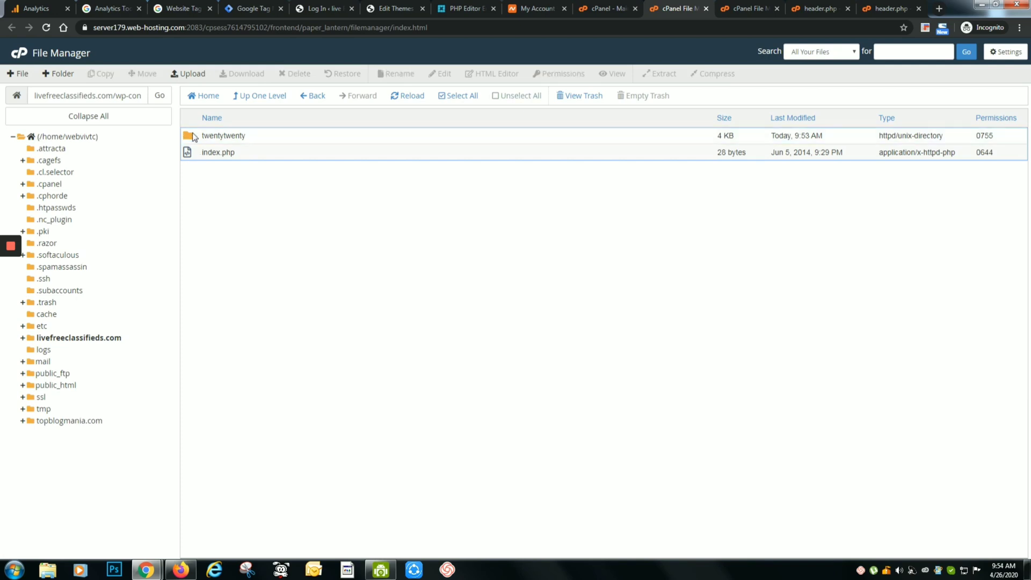
{"action": "double_click", "coordinate": [192, 136]}
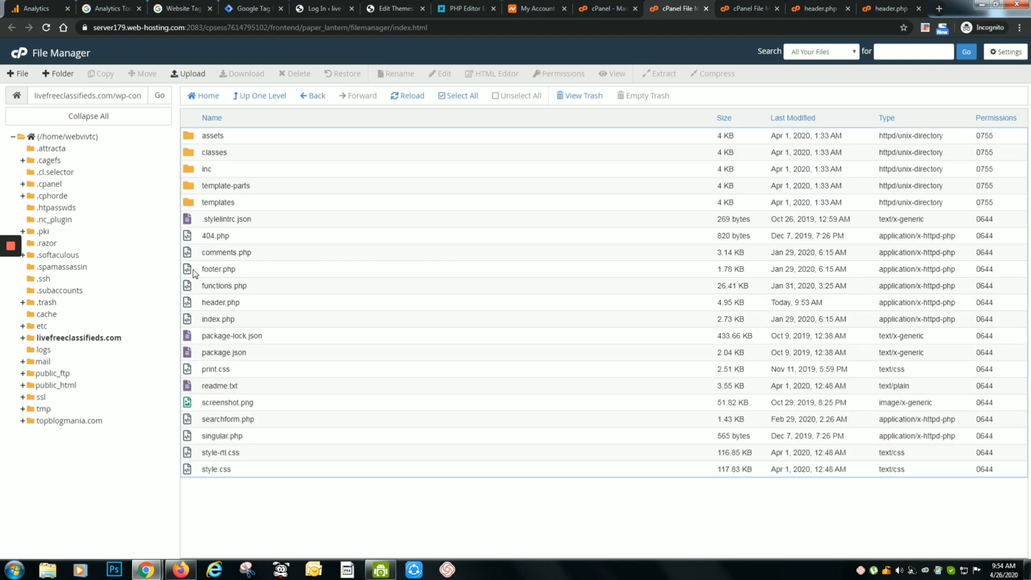
- Open the Twenty Twenty theme's header.php for editing, accepting the encoding dialog
{"action": "right_click", "coordinate": [189, 304]}
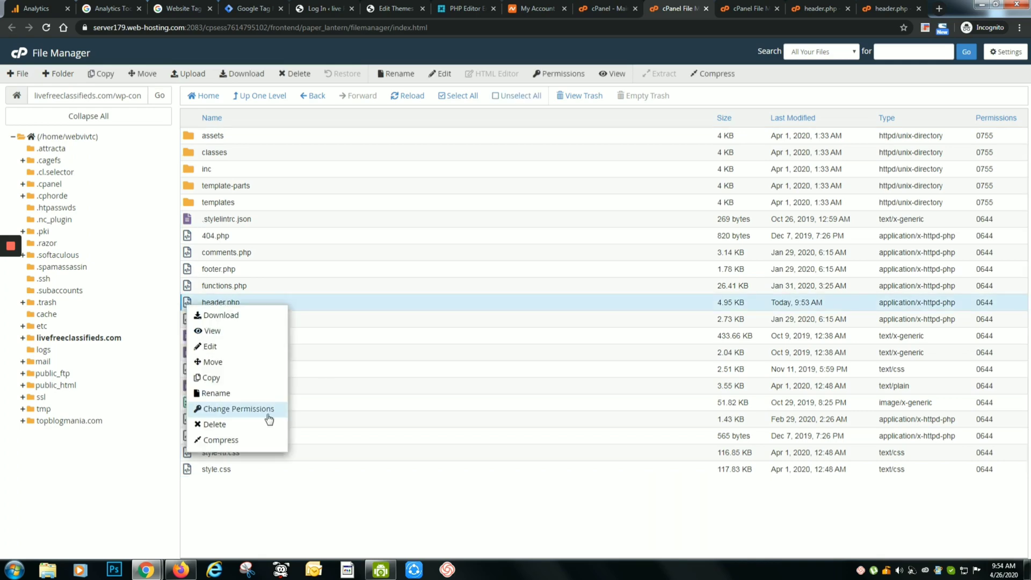
{"action": "left_click", "coordinate": [230, 348]}
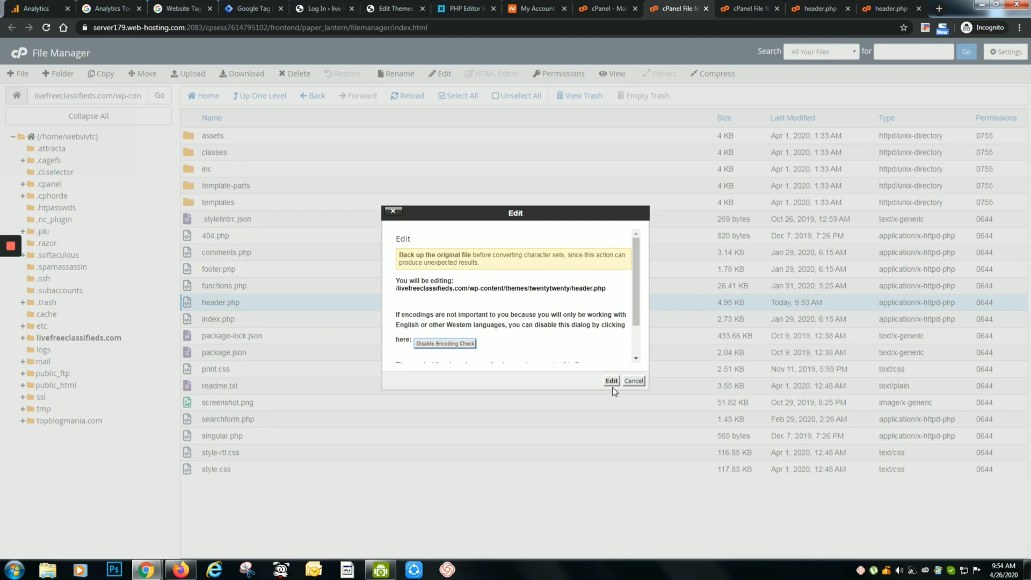
{"action": "left_click", "coordinate": [611, 381]}
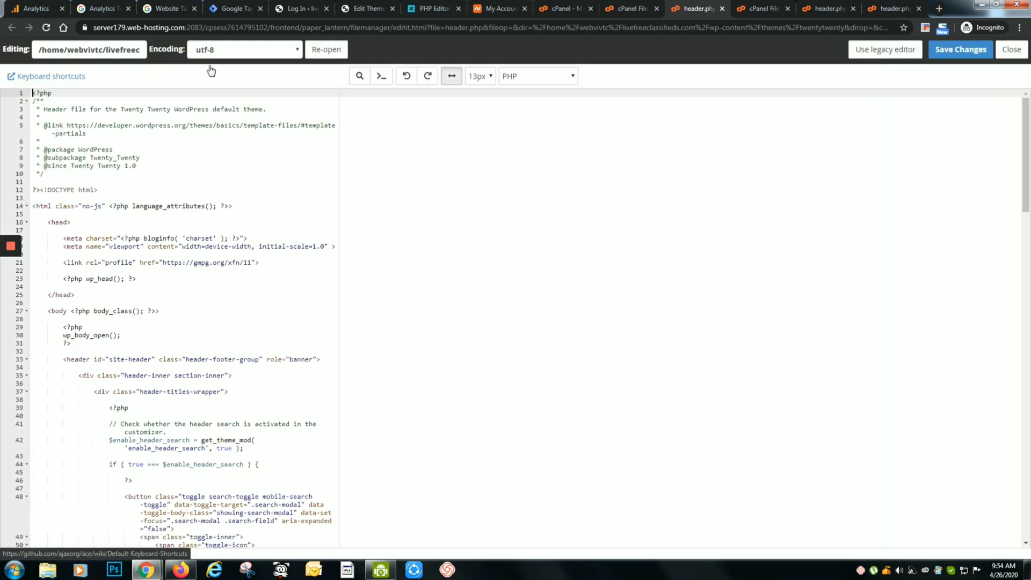
- Copy the Google Tag Manager head snippet and paste it into header.php just above the closing </head> tag
{"action": "left_click", "coordinate": [232, 6]}
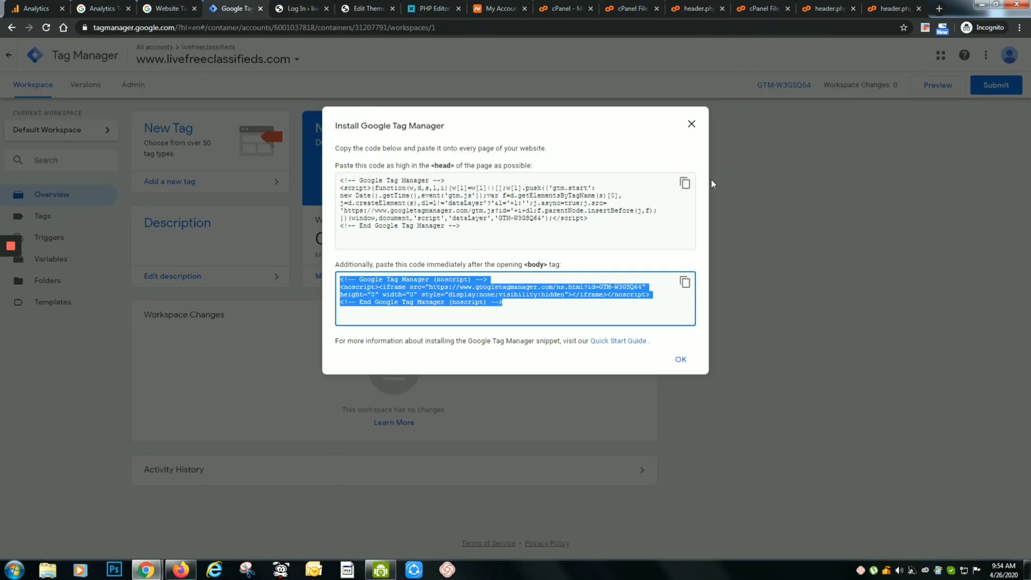
{"action": "left_click", "coordinate": [684, 183]}
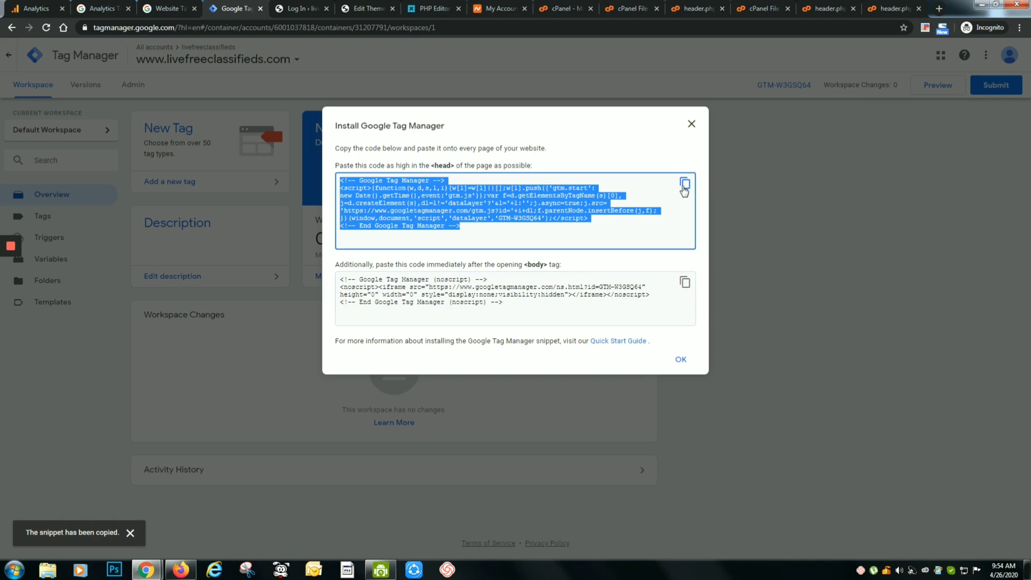
{"action": "left_click", "coordinate": [691, 6]}
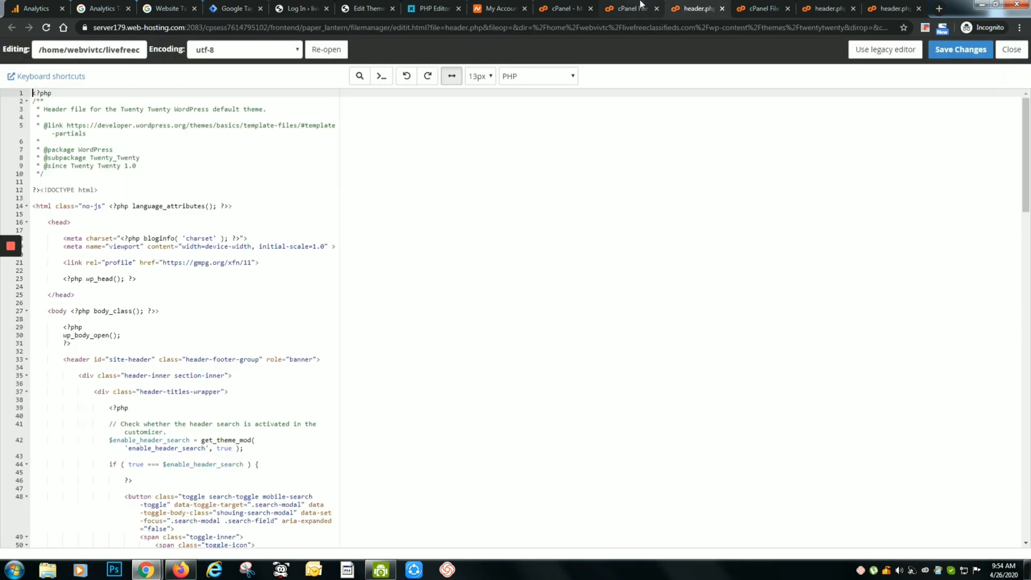
{"action": "left_click", "coordinate": [87, 287]}
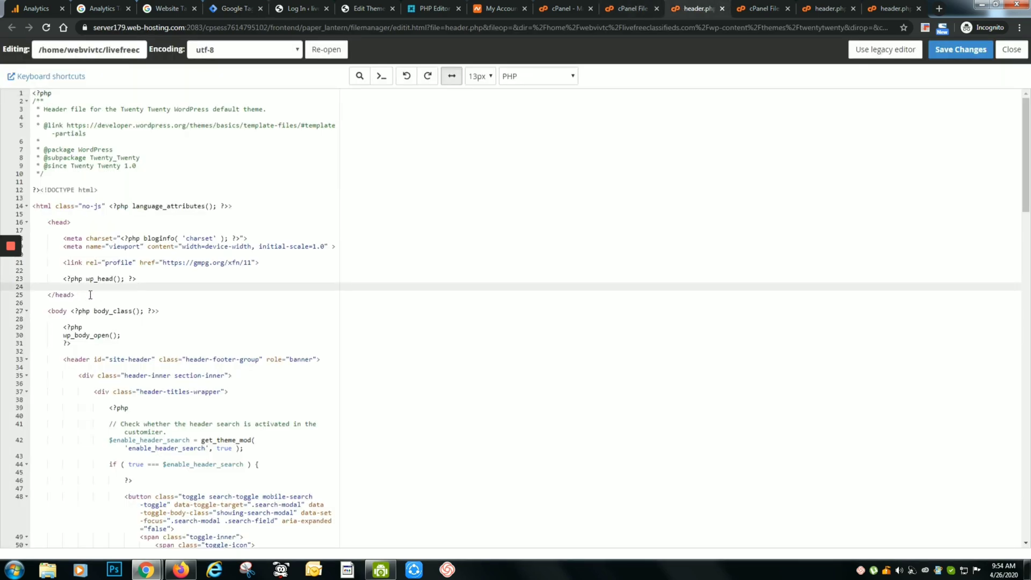
{"action": "key", "text": "ctrl+v"}
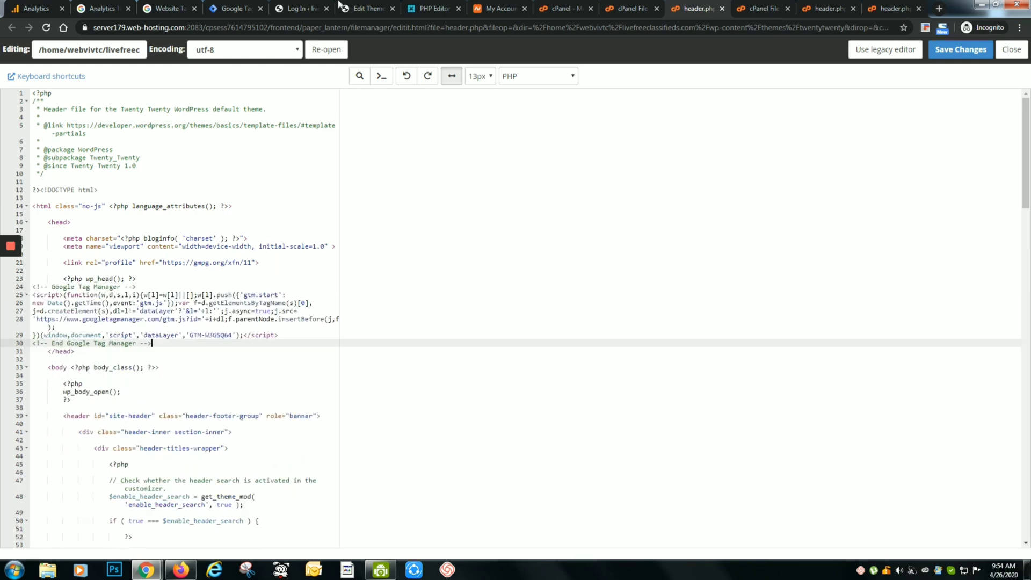
- Paste the Tag Manager noscript snippet right after header.php's opening <body> tag, save the file, and dismiss the Tag Manager install instructions
{"action": "left_click", "coordinate": [231, 8]}
{"action": "left_click", "coordinate": [685, 282]}
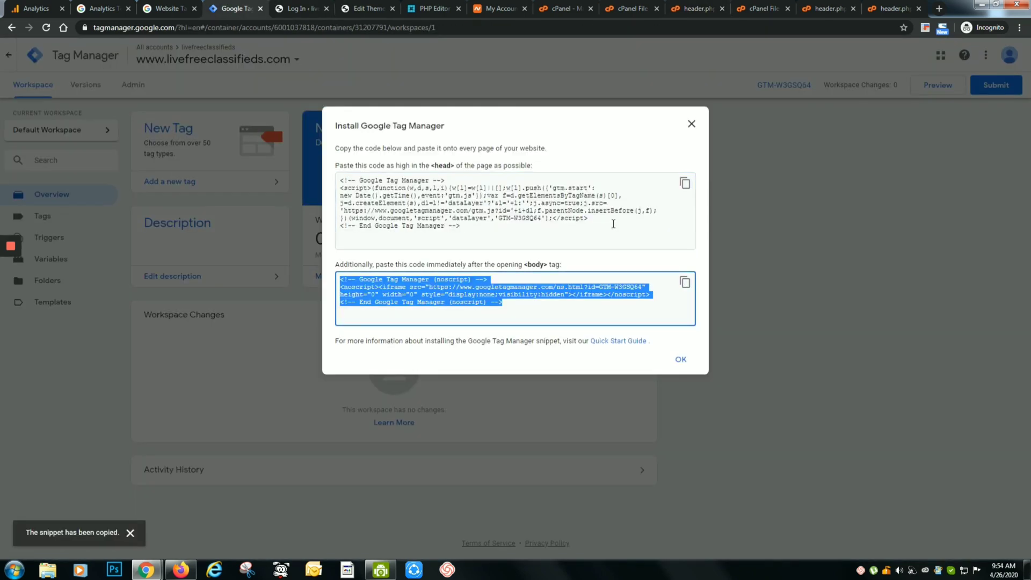
{"action": "left_click", "coordinate": [697, 8]}
{"action": "left_click", "coordinate": [99, 376]}
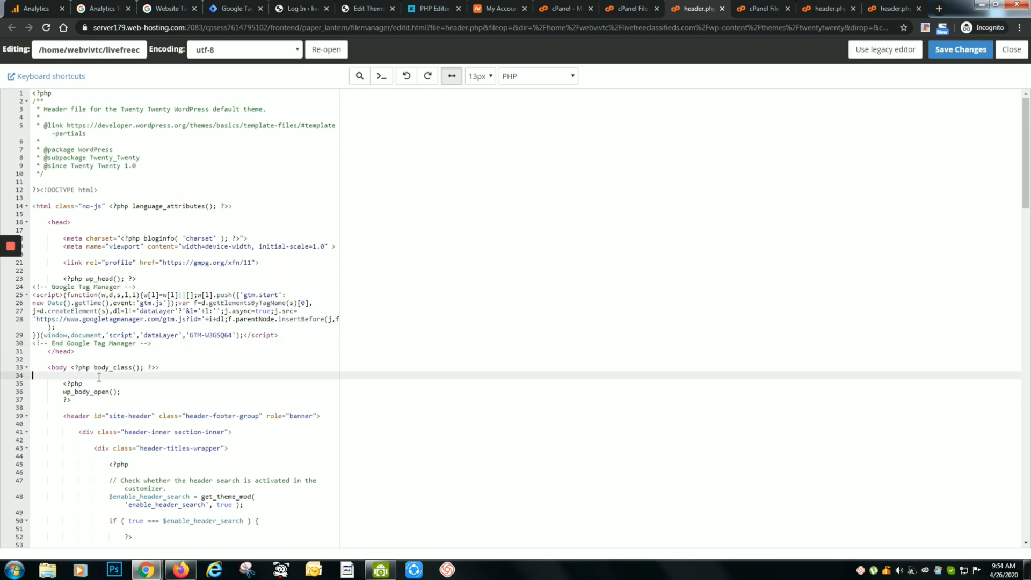
{"action": "key", "text": "ctrl+v"}
{"action": "left_click", "coordinate": [965, 49]}
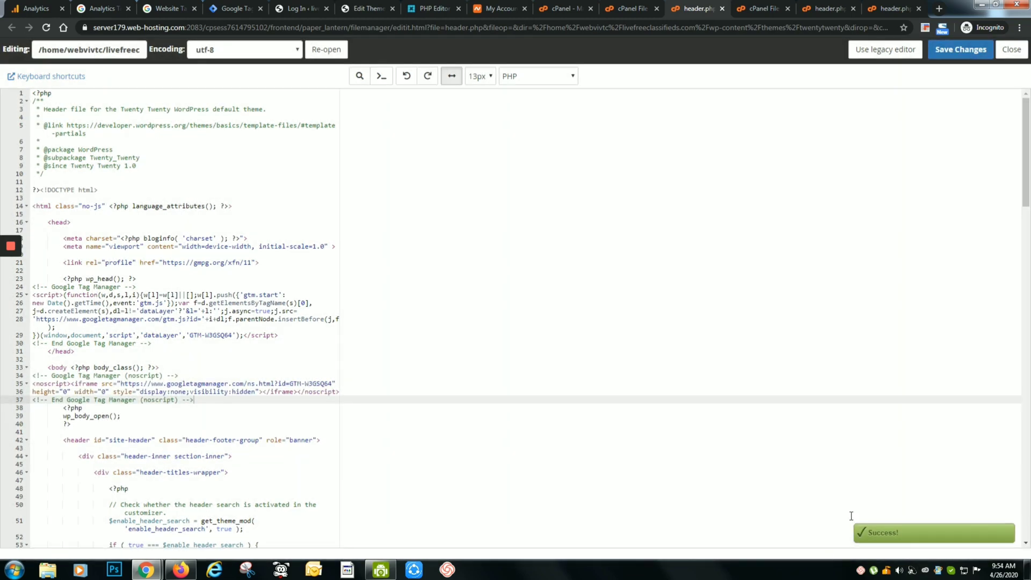
{"action": "left_click", "coordinate": [231, 8]}
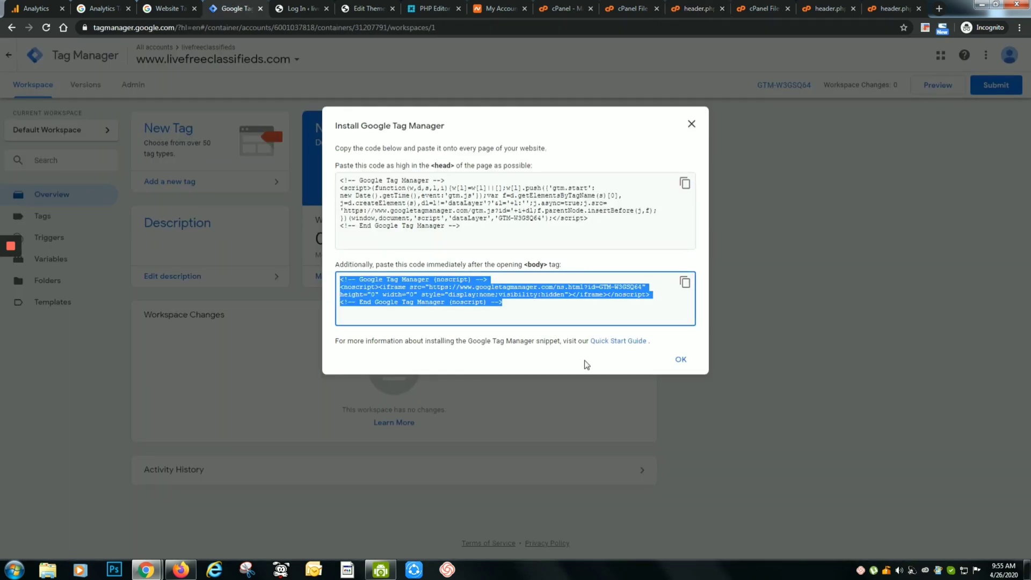
{"action": "left_click", "coordinate": [684, 366]}
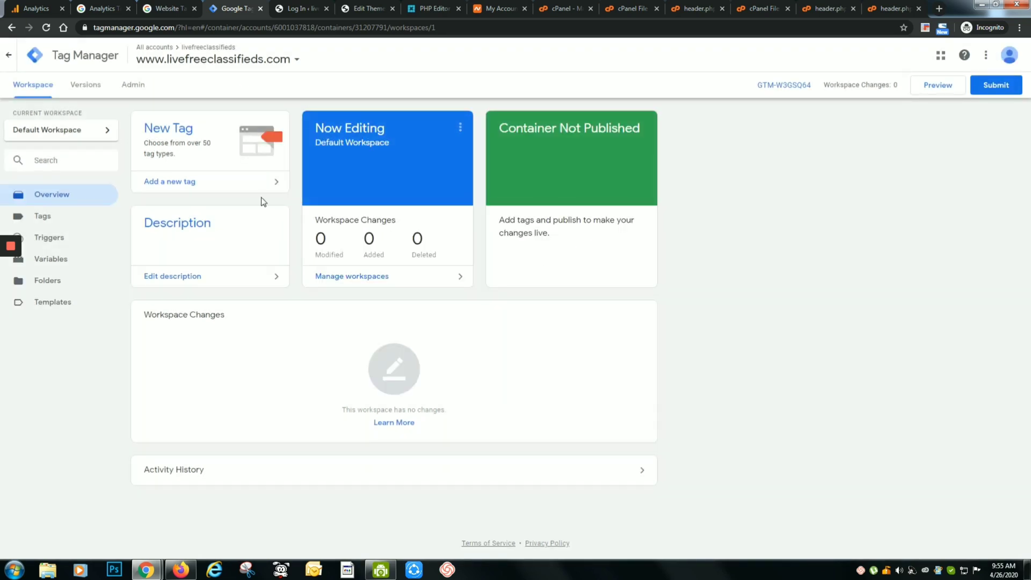
- Switch to Google Analytics and examine the Global Site Tag (gtag.js) tracking code
{"action": "left_click", "coordinate": [12, 8]}
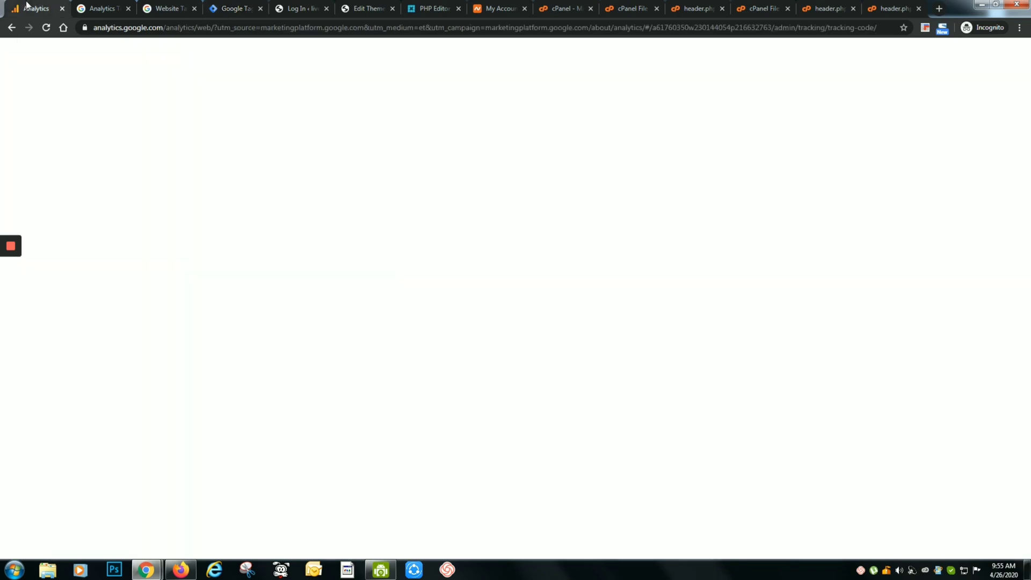
{"action": "left_click_drag", "start_coordinate": [403, 302], "coordinate": [310, 232]}
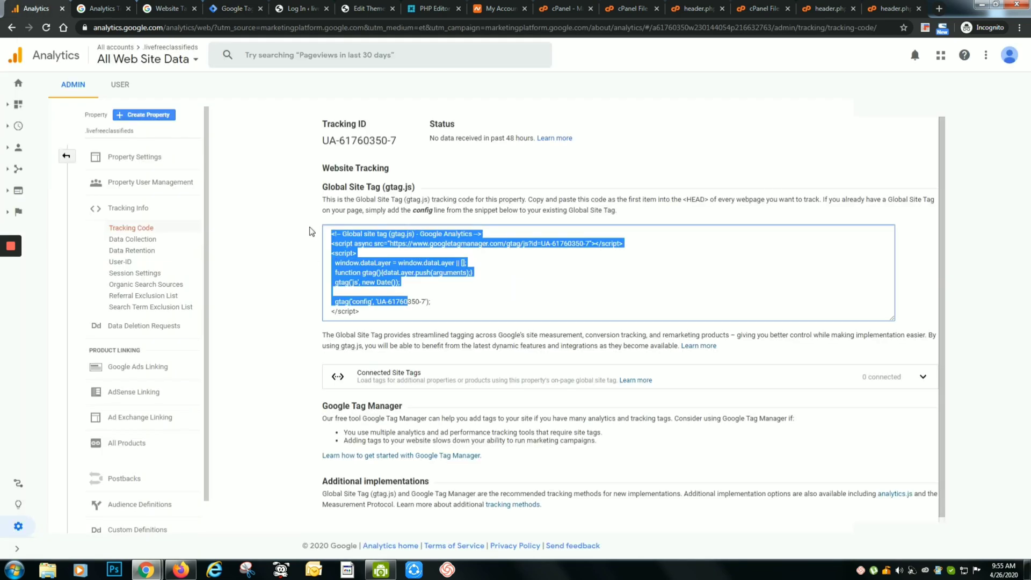
{"action": "left_click_drag", "start_coordinate": [389, 315], "coordinate": [321, 231]}
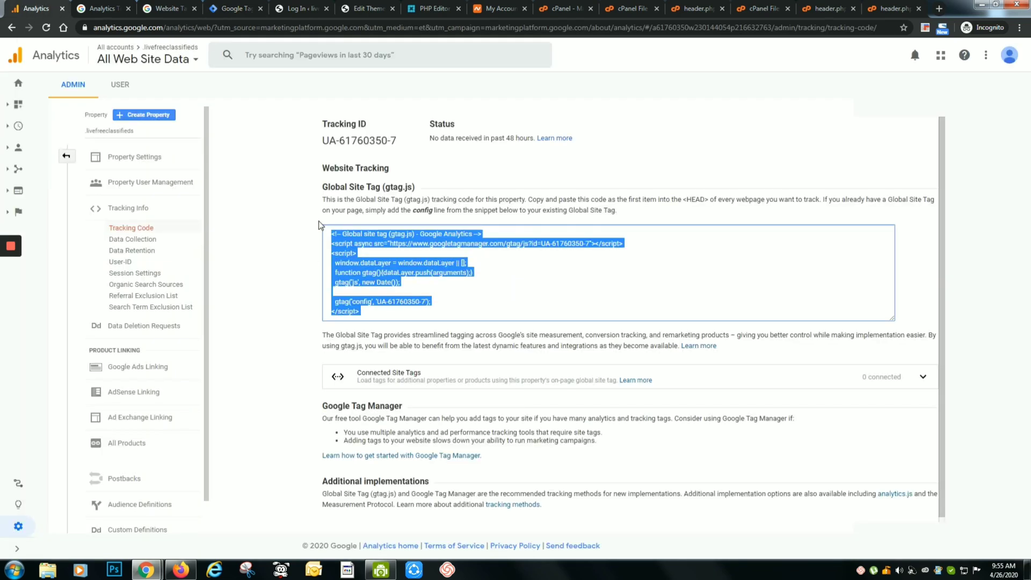
- Switch back to Tag Manager and start a new user-defined variable named Google Analytics Variable
{"action": "left_click", "coordinate": [232, 9]}
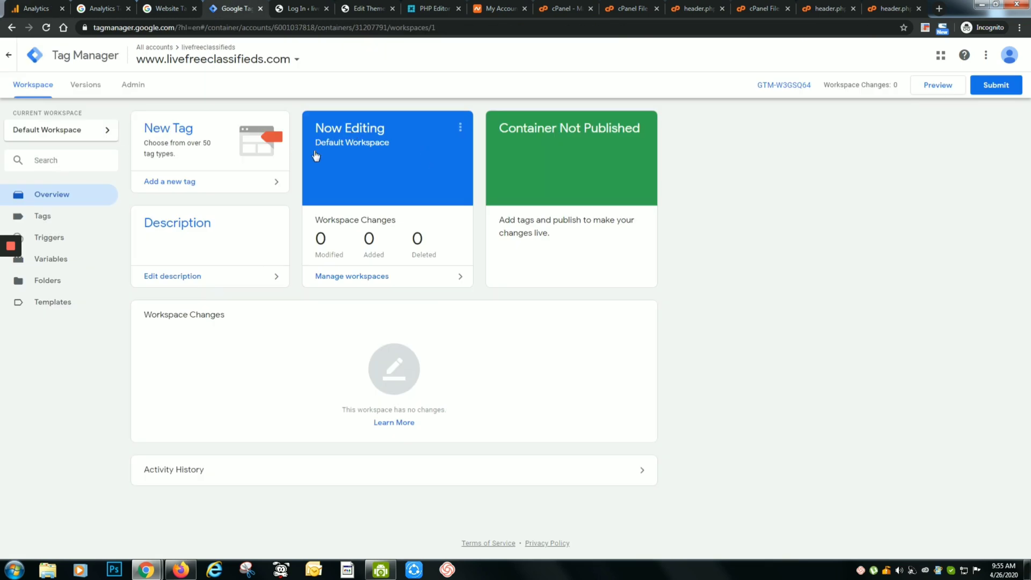
{"action": "left_click", "coordinate": [55, 260]}
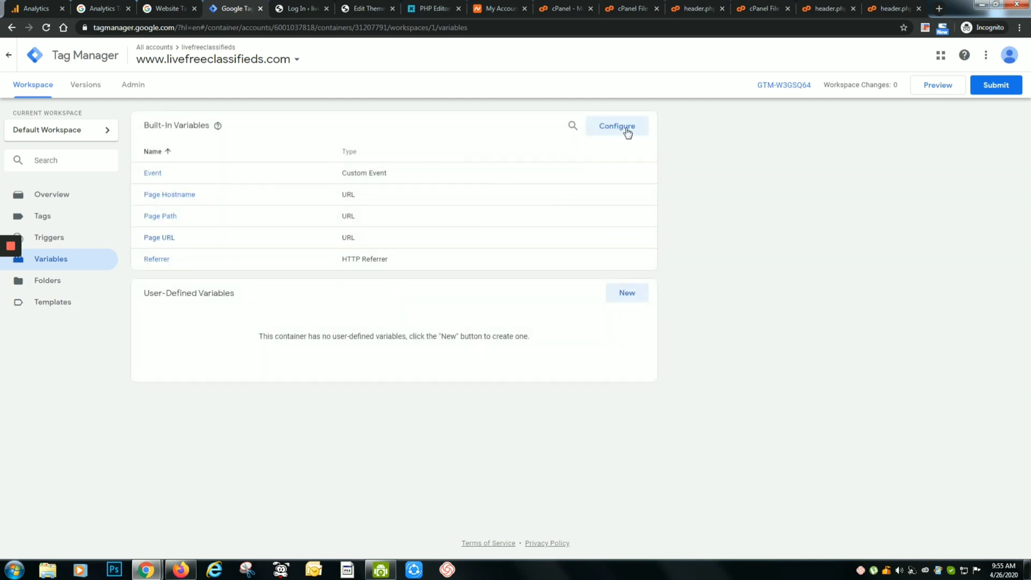
{"action": "left_click", "coordinate": [627, 132]}
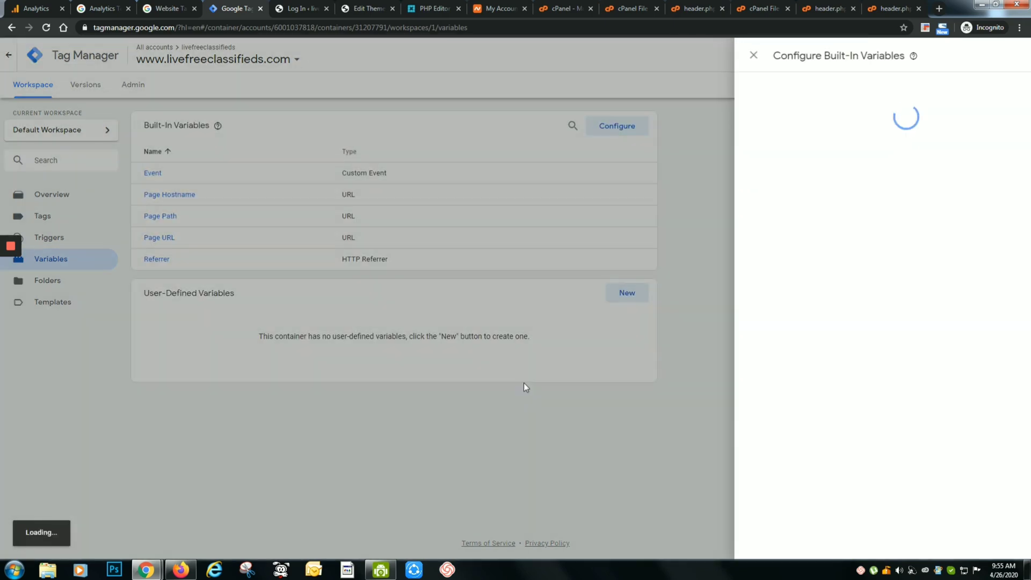
{"action": "left_click", "coordinate": [525, 386]}
{"action": "left_click", "coordinate": [627, 293]}
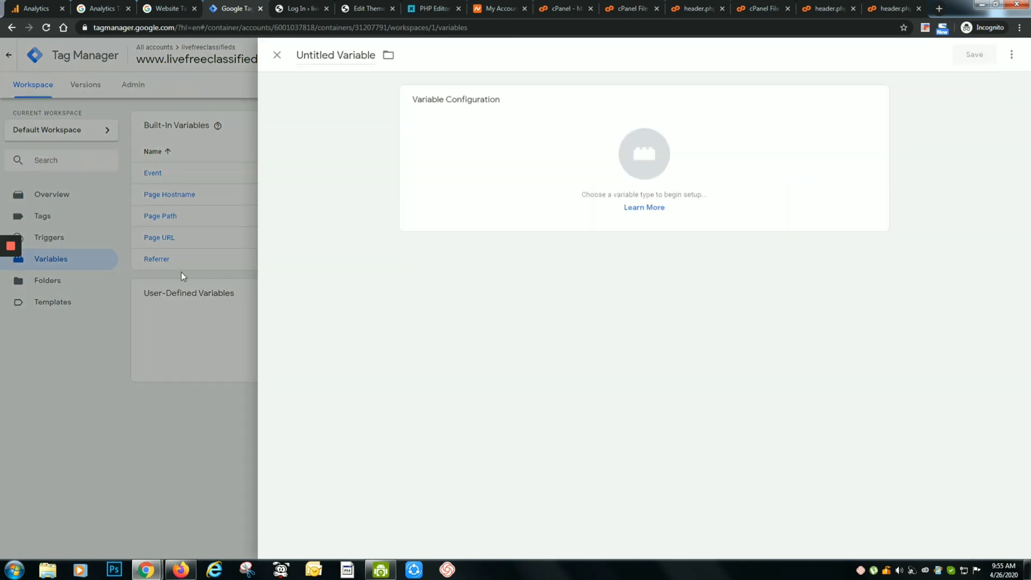
{"action": "left_click", "coordinate": [355, 59]}
{"action": "double_click", "coordinate": [333, 55]}
{"action": "type", "text": "Googl"}
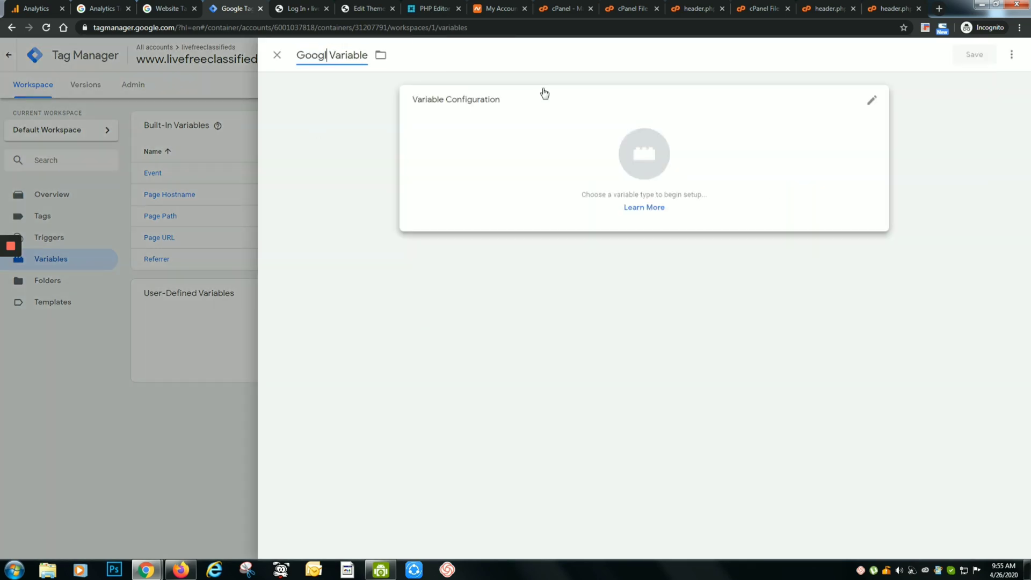
{"action": "type", "text": "e Ana"}
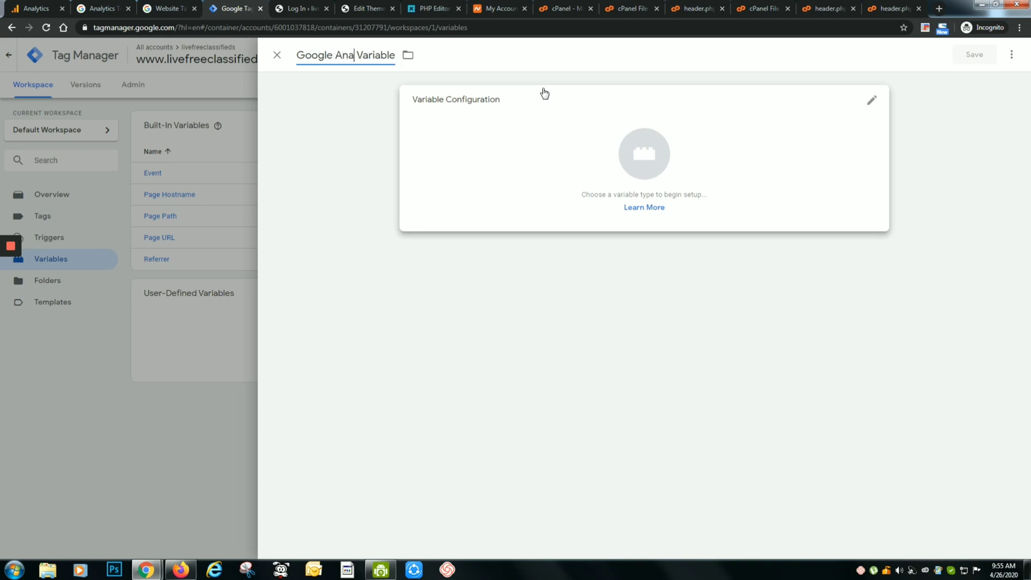
{"action": "type", "text": "lytics"}
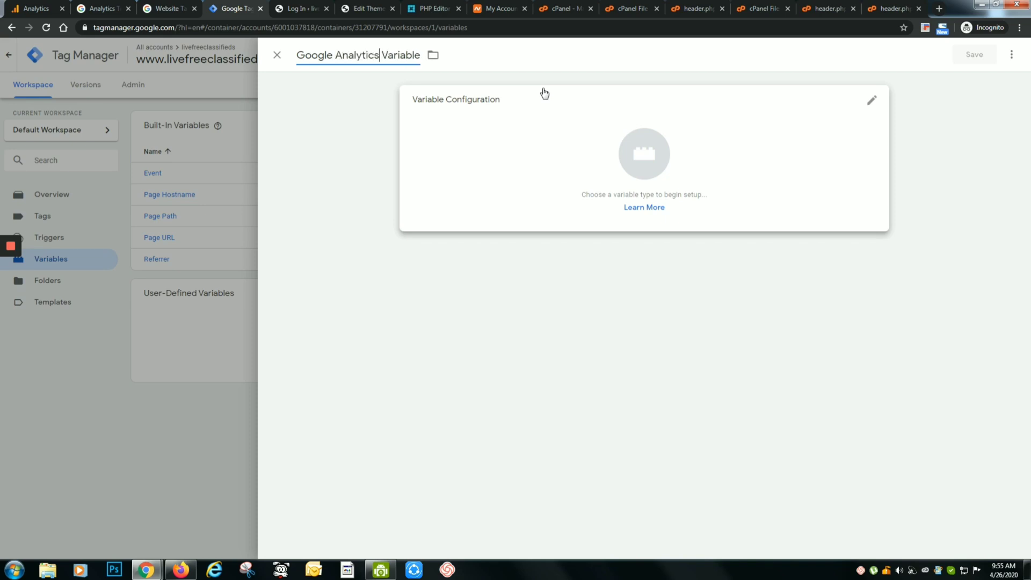
- Set the variable's type to Google Analytics Settings
{"action": "left_click", "coordinate": [636, 143]}
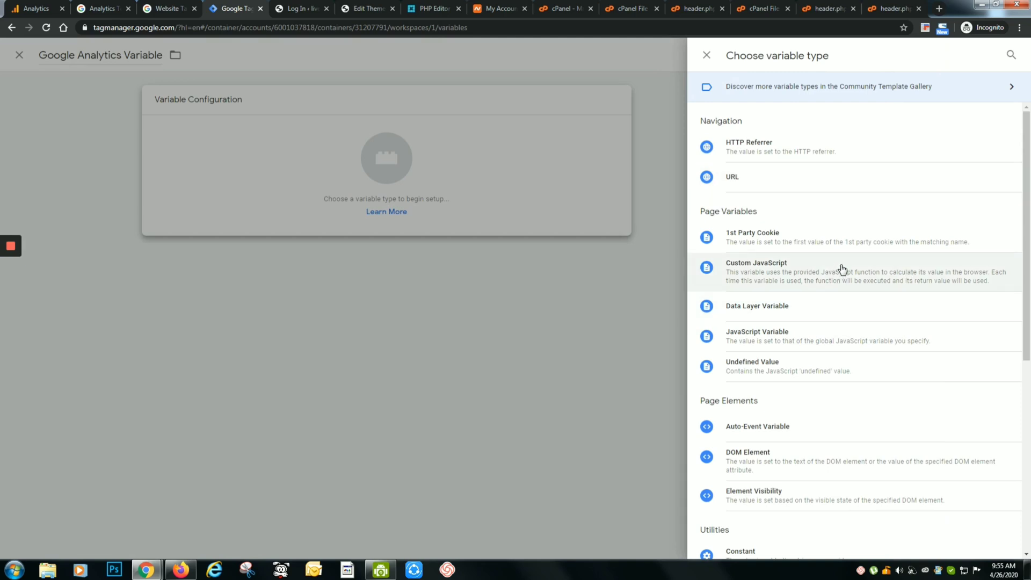
{"action": "scroll", "coordinate": [843, 270], "scroll_direction": "down", "scroll_amount": 5}
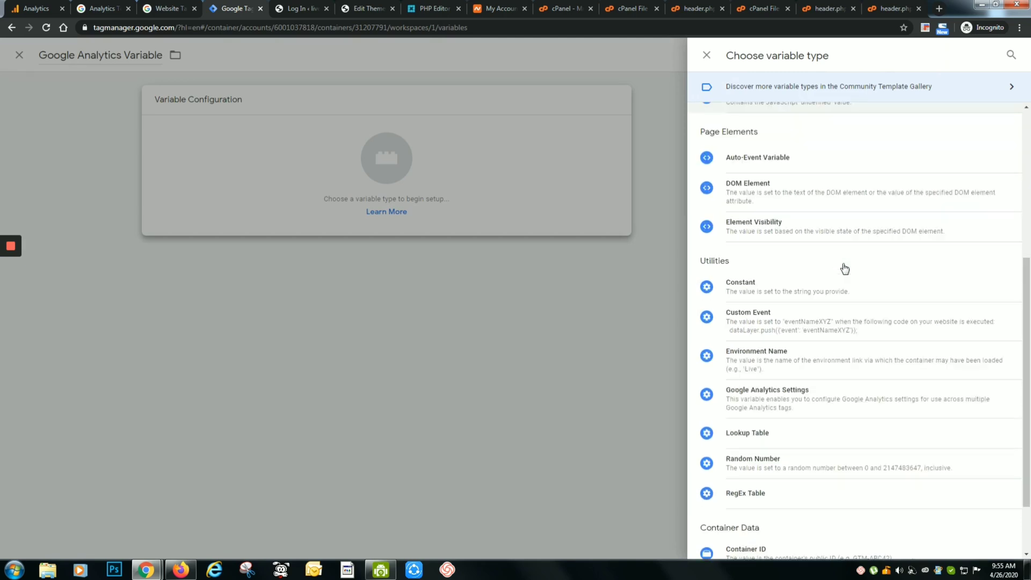
{"action": "scroll", "coordinate": [844, 269], "scroll_direction": "down", "scroll_amount": 2}
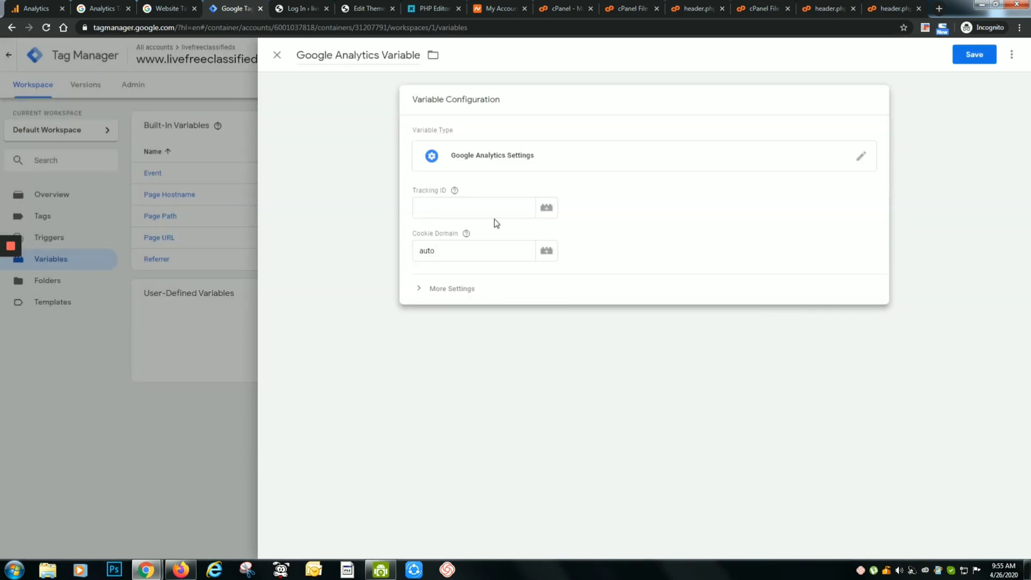
- Copy the property's tracking ID from Google Analytics into the variable's Tracking ID and save the variable
{"action": "left_click", "coordinate": [519, 207]}
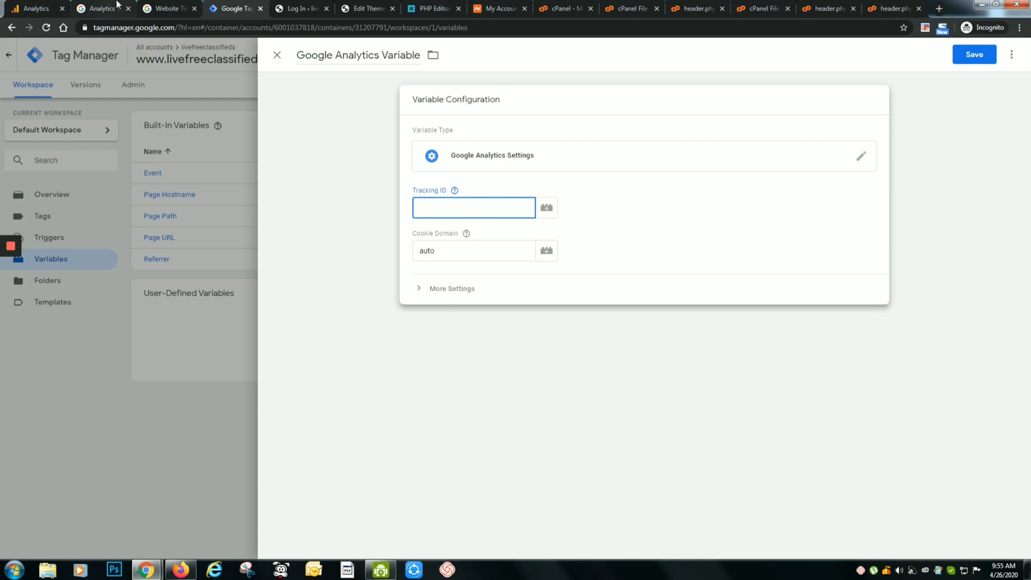
{"action": "left_click", "coordinate": [33, 8]}
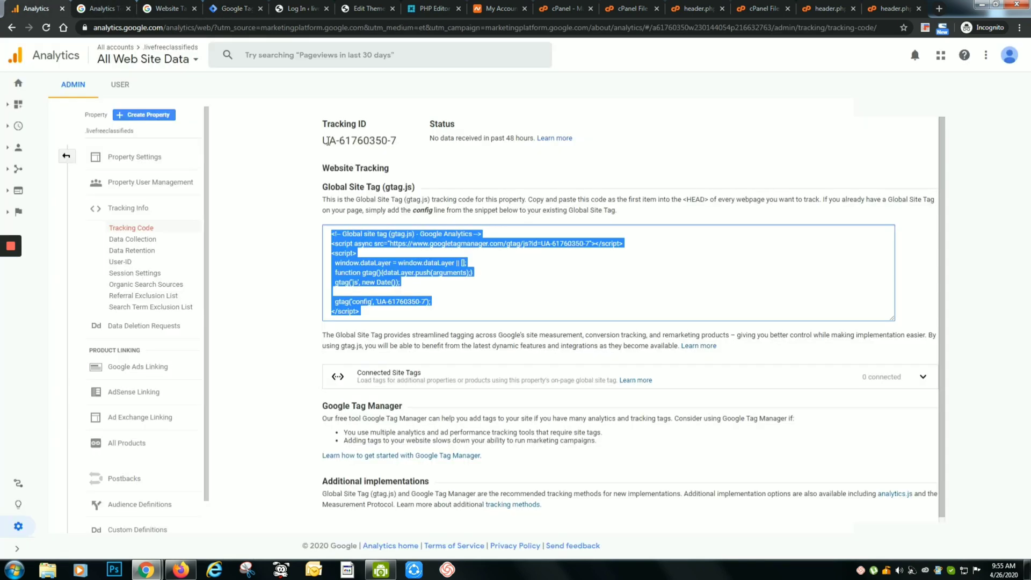
{"action": "left_click_drag", "start_coordinate": [325, 141], "coordinate": [400, 137]}
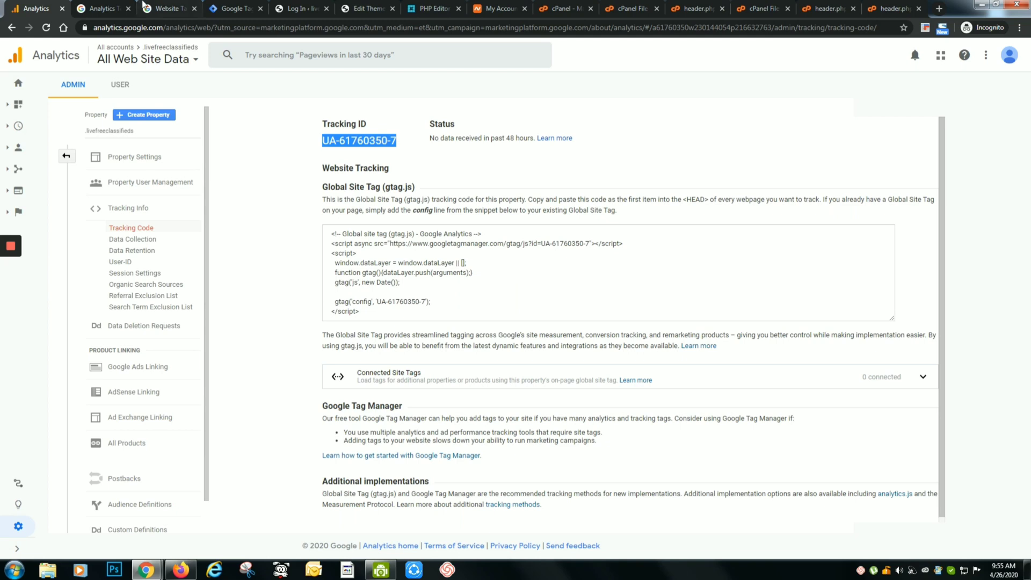
{"action": "left_click", "coordinate": [230, 8]}
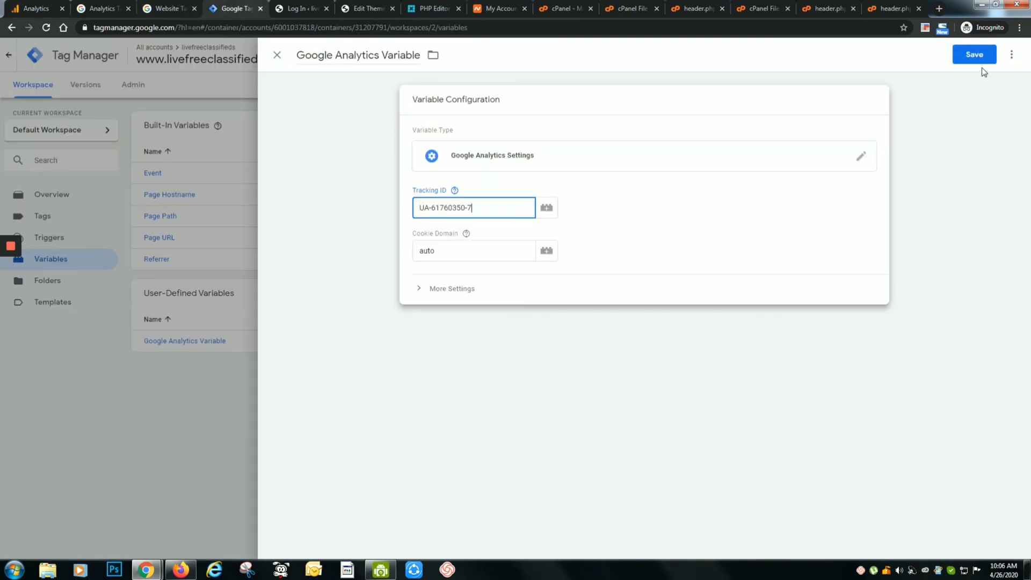
{"action": "left_click", "coordinate": [982, 54]}
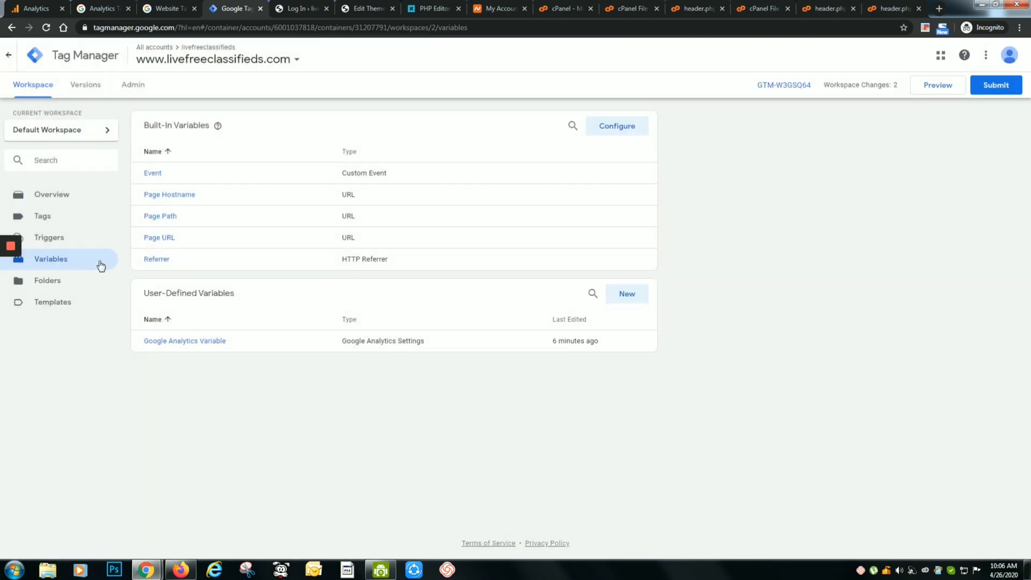
- Start a new trigger in the workspace and name it GA - All Page View Trigger
{"action": "left_click", "coordinate": [62, 237]}
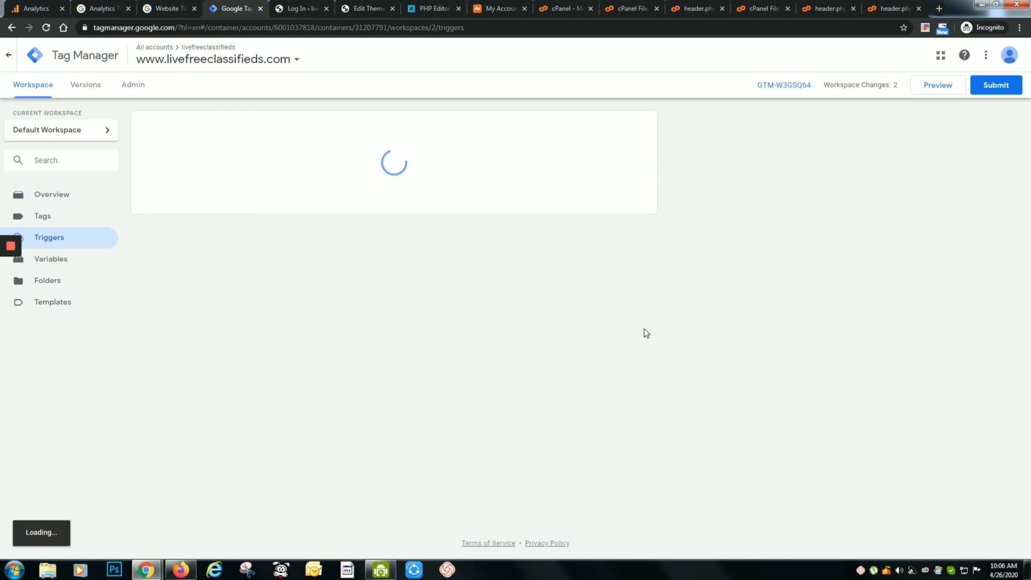
{"action": "left_click", "coordinate": [627, 126]}
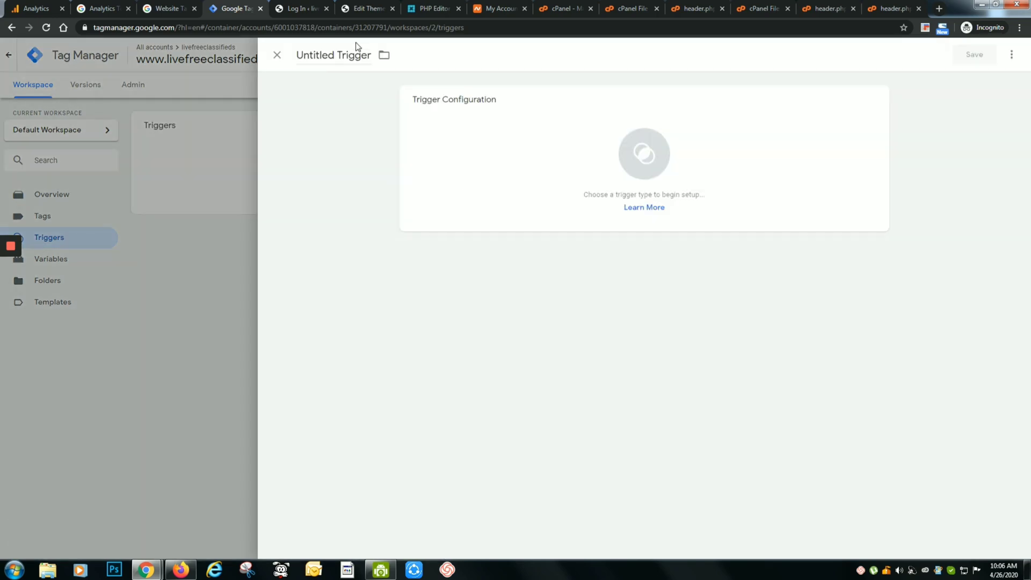
{"action": "double_click", "coordinate": [336, 53]}
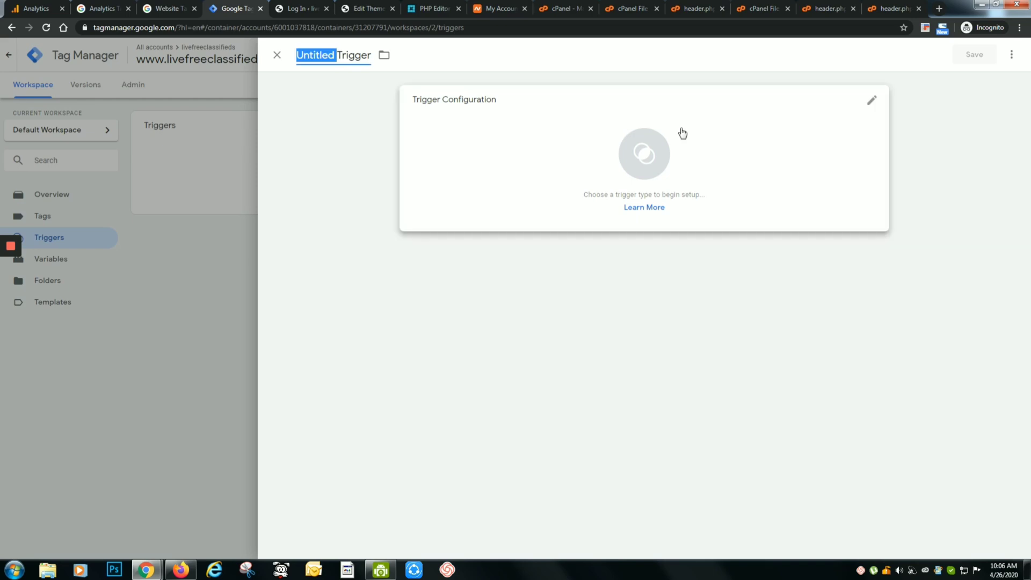
{"action": "type", "text": "GA "}
{"action": "type", "text": ": A"}
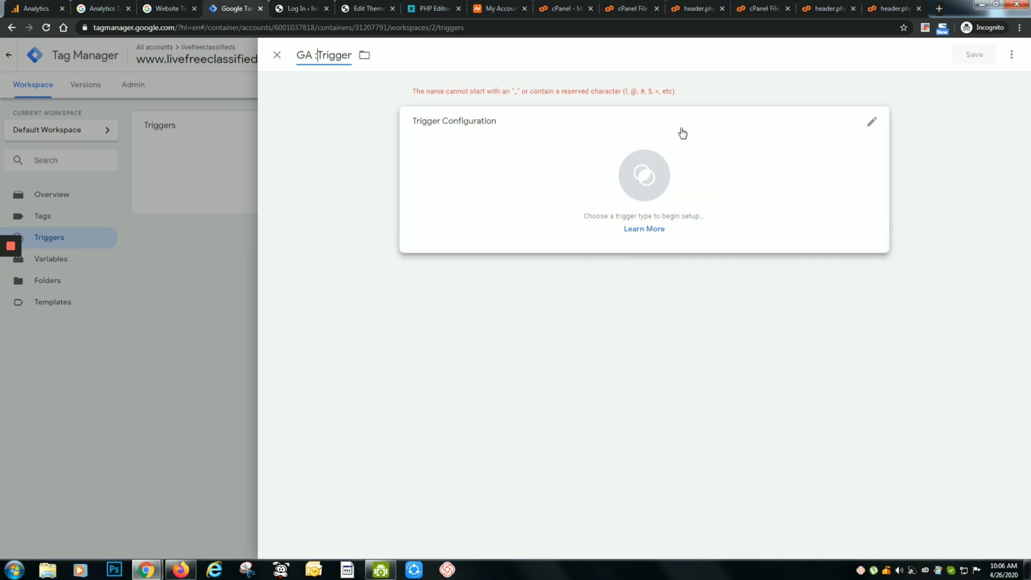
{"action": "key", "text": "BackSpace"}
{"action": "key", "text": "BackSpace"}
{"action": "key", "text": "BackSpace"}
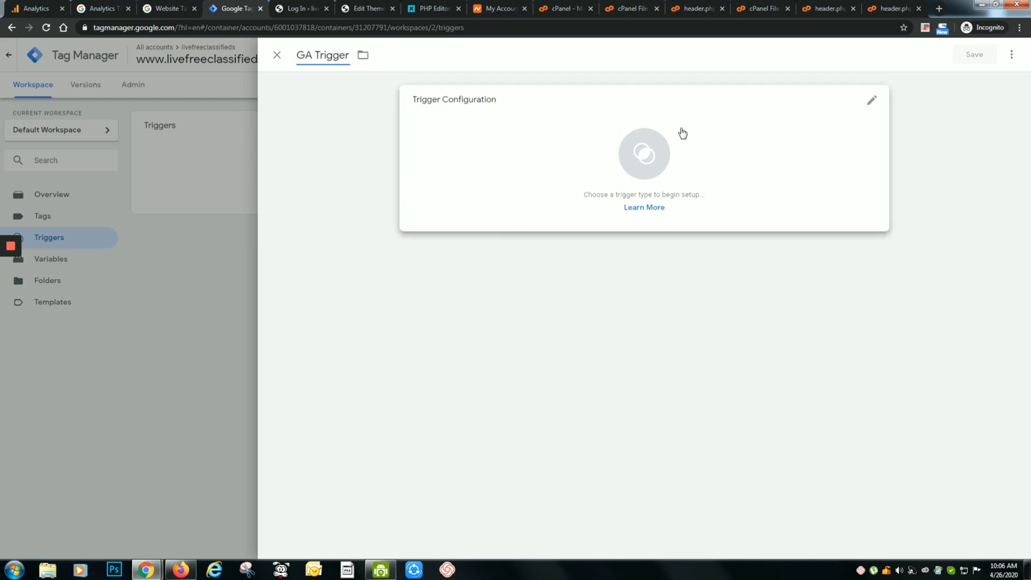
{"action": "type", "text": "- All Pag"}
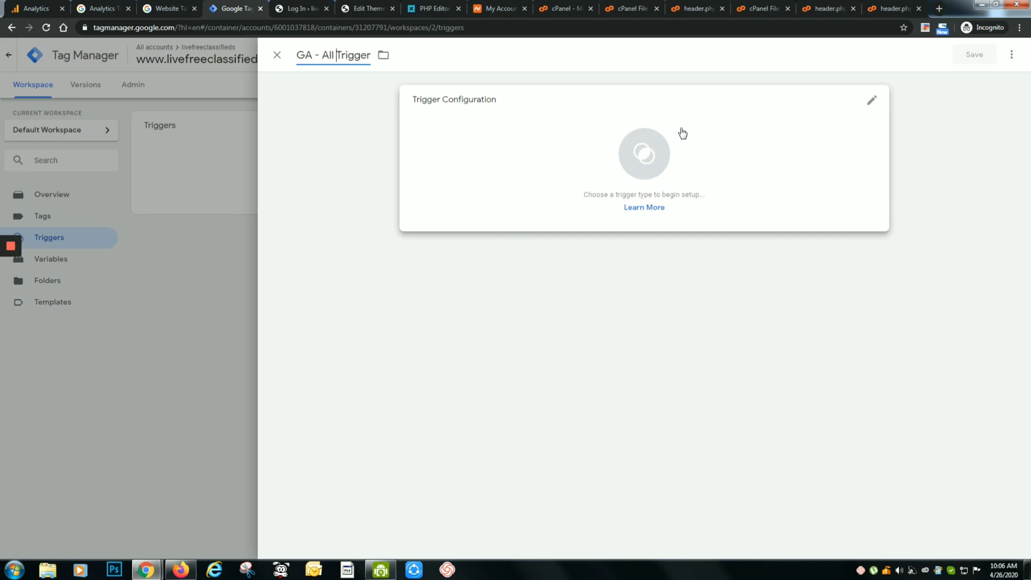
{"action": "type", "text": "e Vi"}
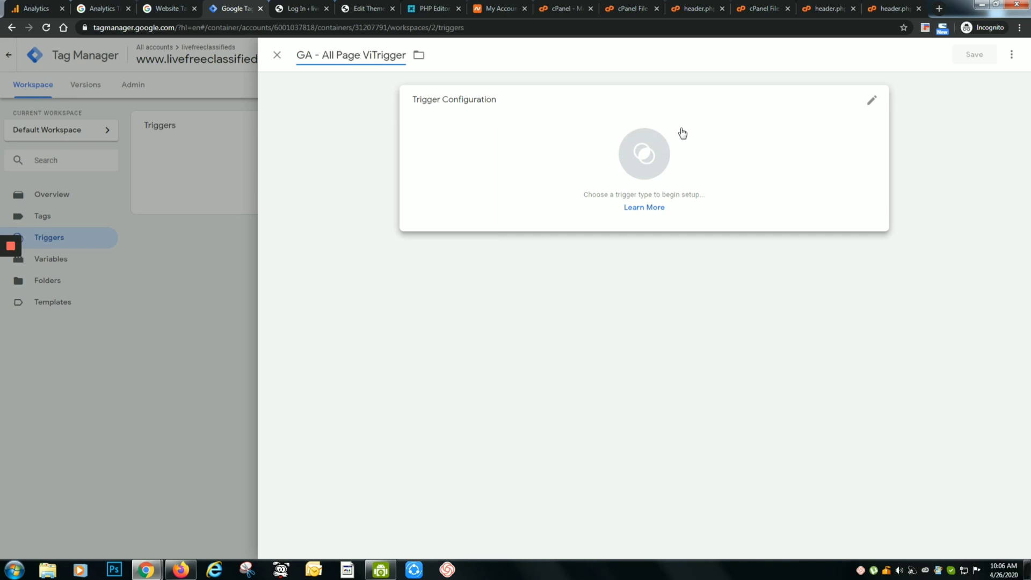
{"action": "type", "text": "ew"}
- Set the trigger's type to Page View, firing on all page views, and save the trigger
{"action": "left_click", "coordinate": [681, 192]}
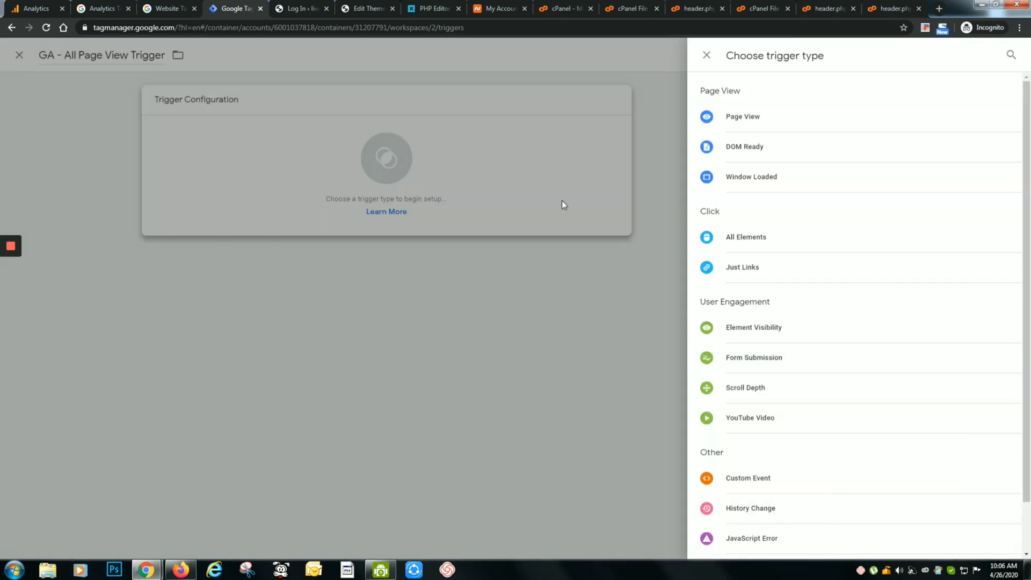
{"action": "left_click", "coordinate": [769, 119]}
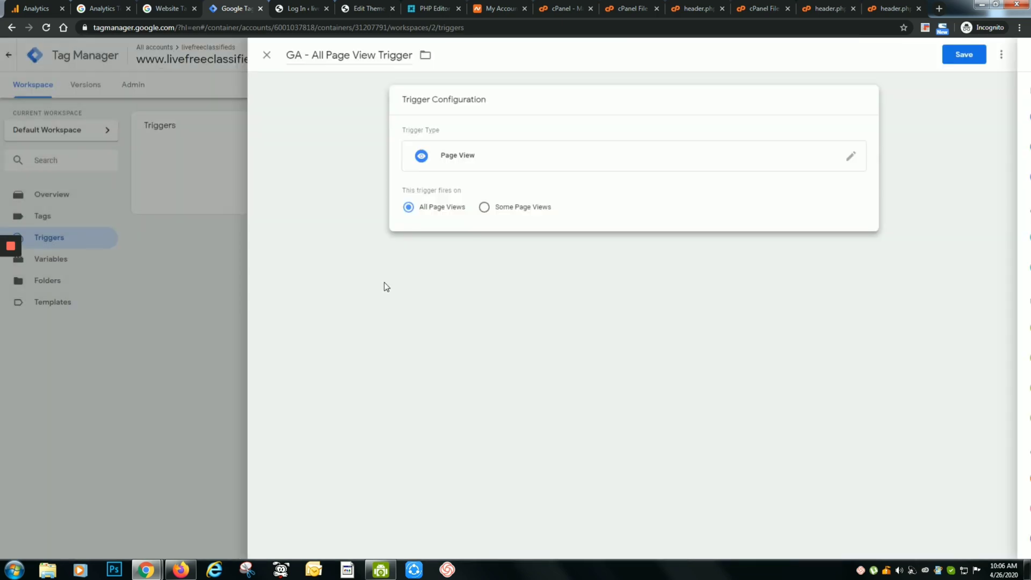
{"action": "left_click", "coordinate": [988, 58]}
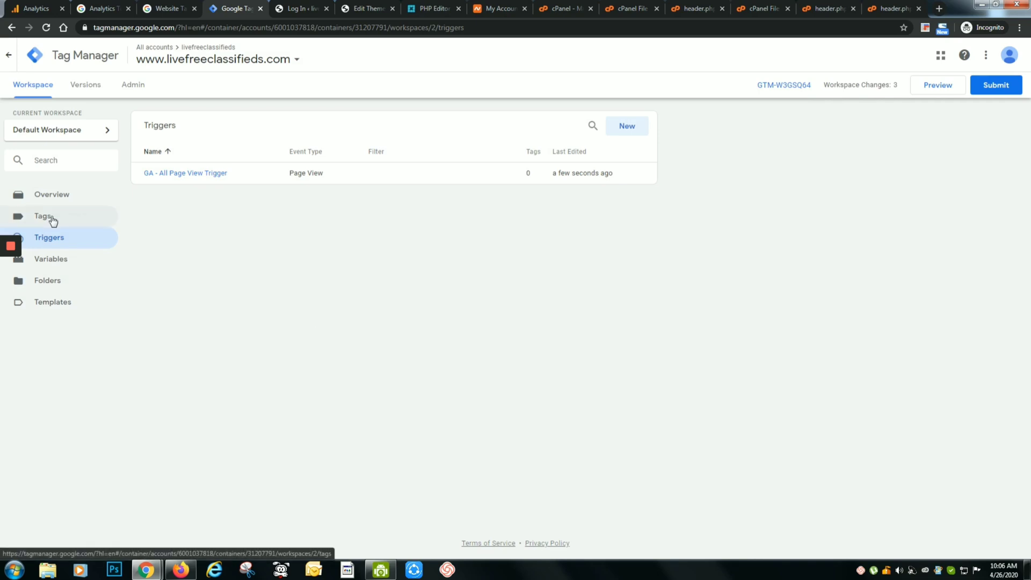
- Start a new tag in the workspace and name it GA - All Page Tag
{"action": "left_click", "coordinate": [52, 217]}
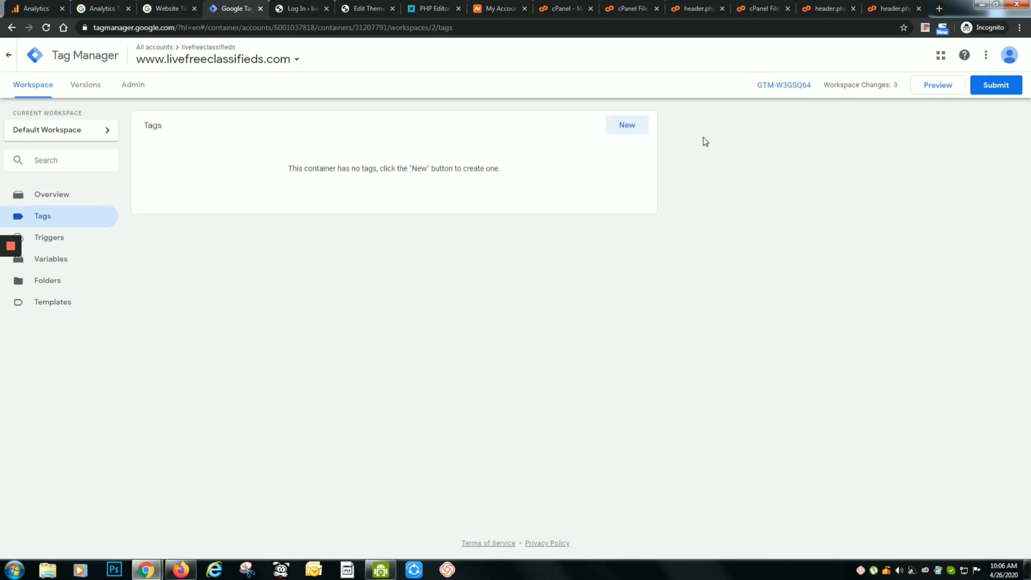
{"action": "left_click", "coordinate": [634, 126]}
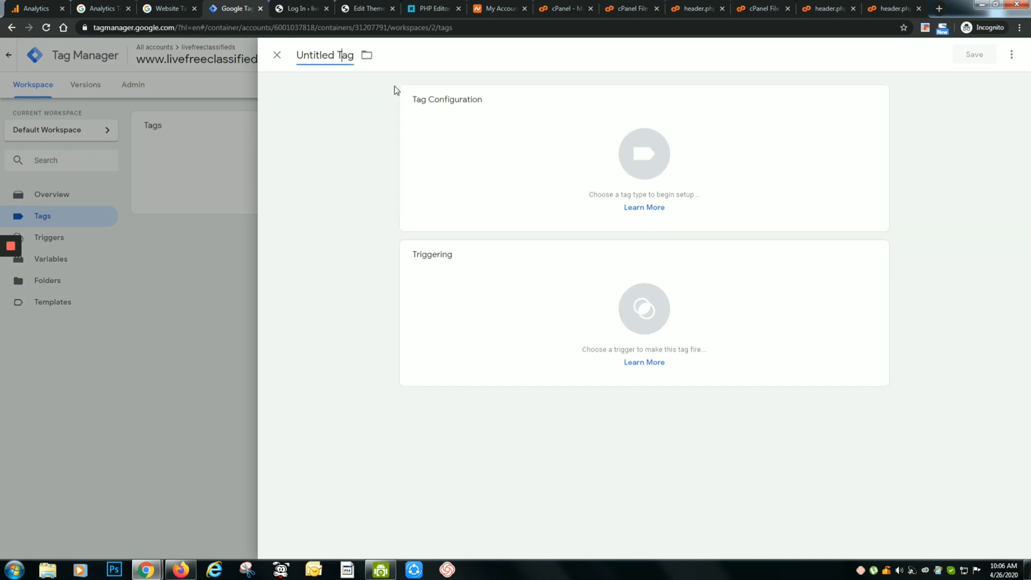
{"action": "key", "text": "shift+Home"}
{"action": "type", "text": "GA - "}
{"action": "type", "text": "P"}
{"action": "key", "text": "BackSpace"}
{"action": "type", "text": "App"}
{"action": "key", "text": "BackSpace"}
{"action": "key", "text": "BackSpace"}
{"action": "type", "text": "ll Page"}
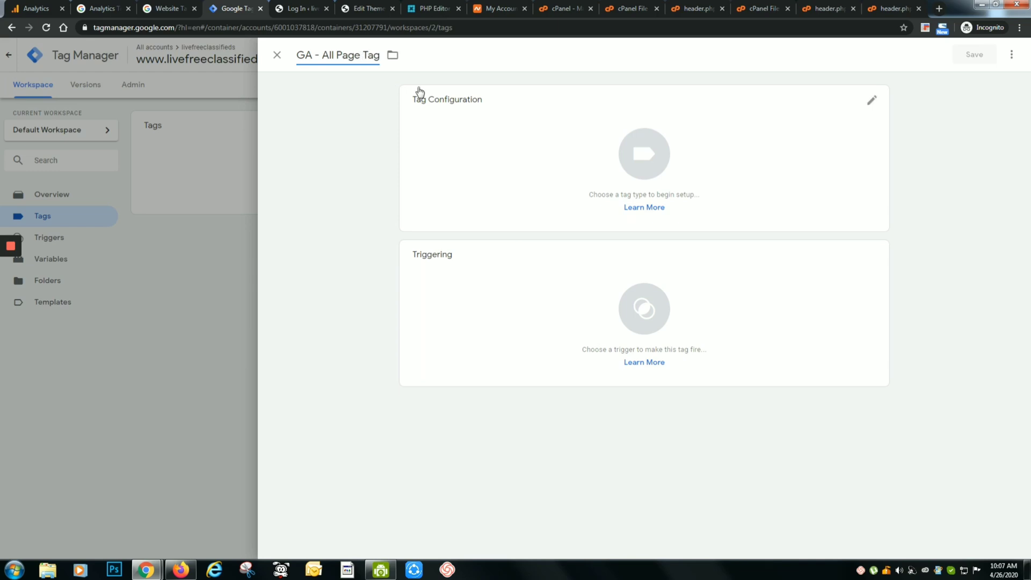
- Configure the tag as Google Analytics: Universal Analytics with Page View tracking and {{Google Analytics Variable}} as its settings variable
{"action": "left_click", "coordinate": [685, 209]}
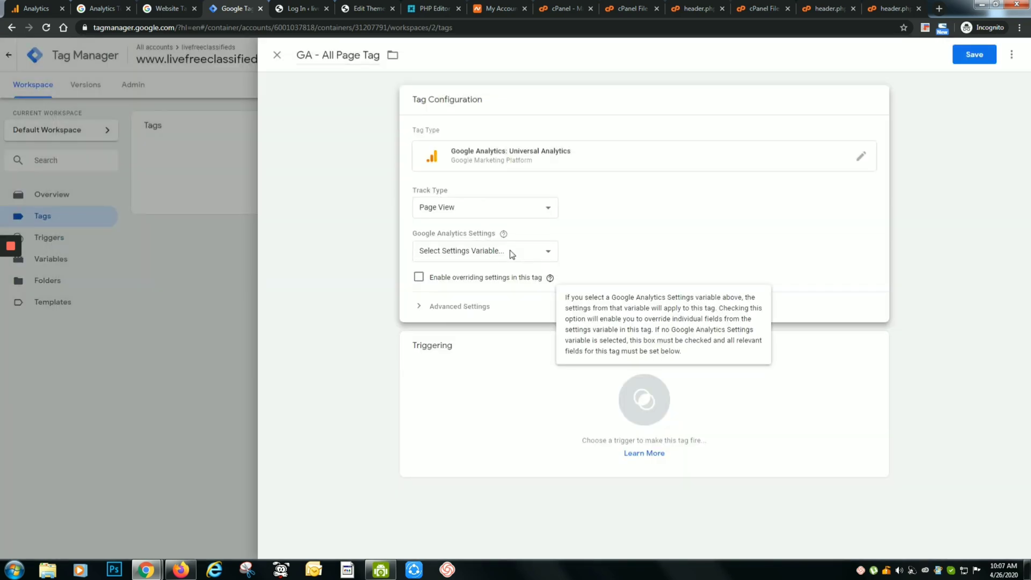
{"action": "left_click", "coordinate": [486, 253]}
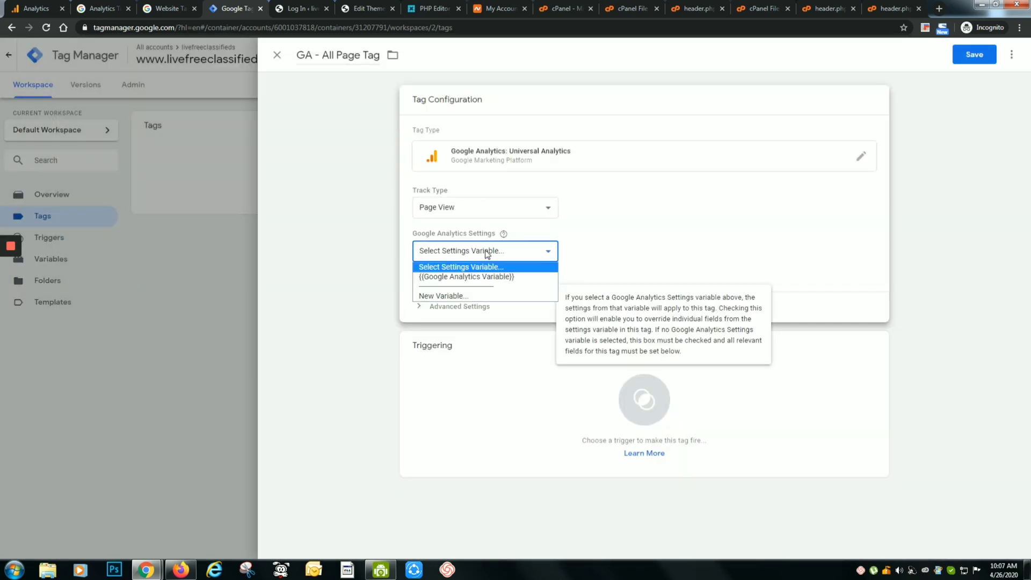
{"action": "left_click", "coordinate": [489, 277]}
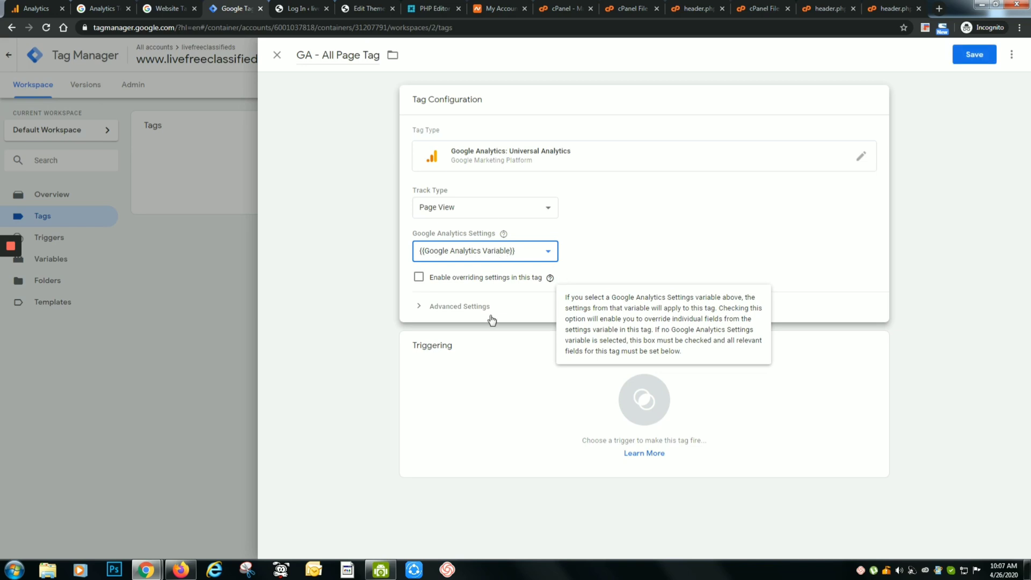
- Assign GA - All Page View Trigger as the tag's firing trigger and save the tag
{"action": "left_click", "coordinate": [585, 411]}
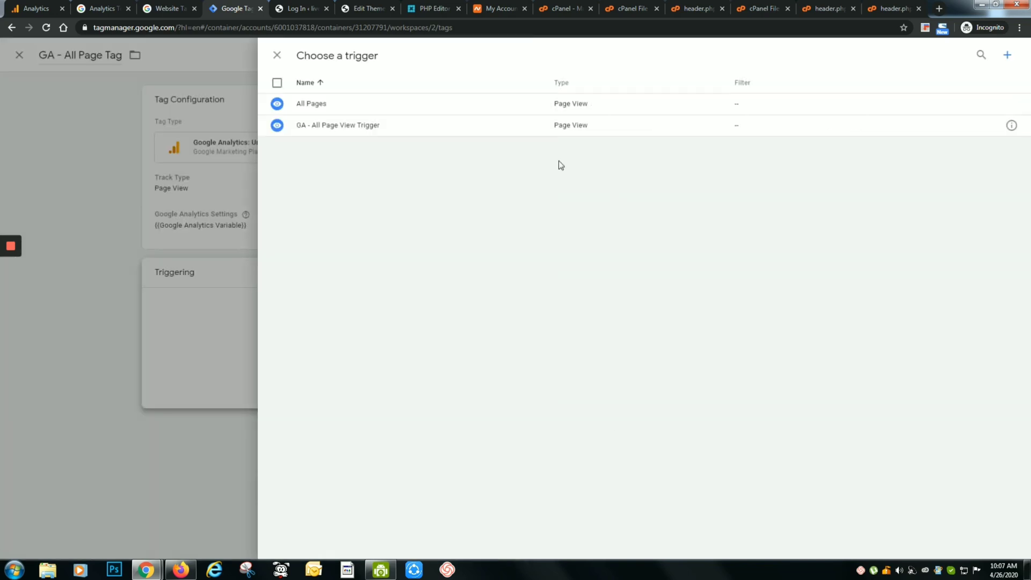
{"action": "left_click", "coordinate": [359, 131]}
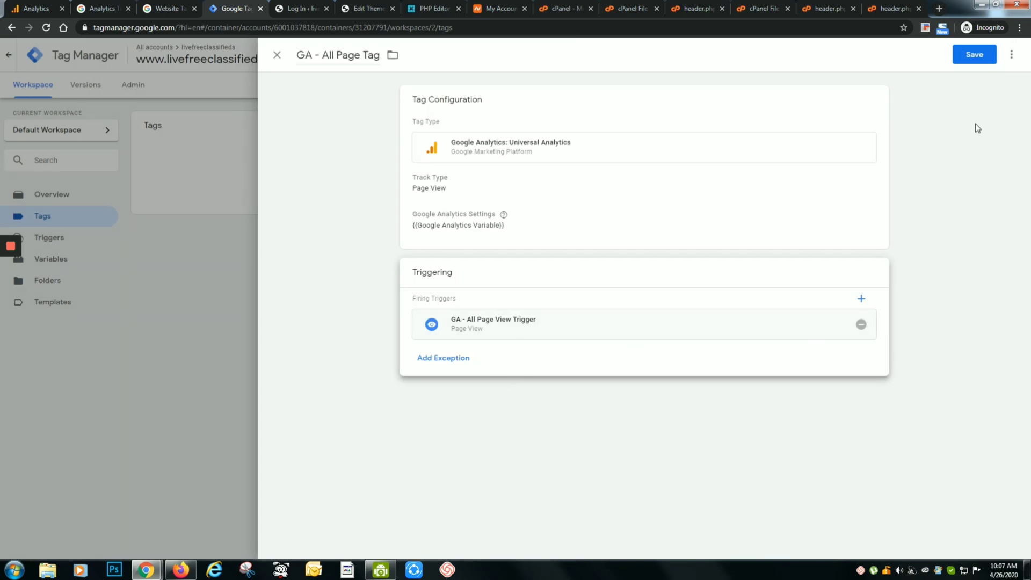
{"action": "left_click", "coordinate": [973, 55]}
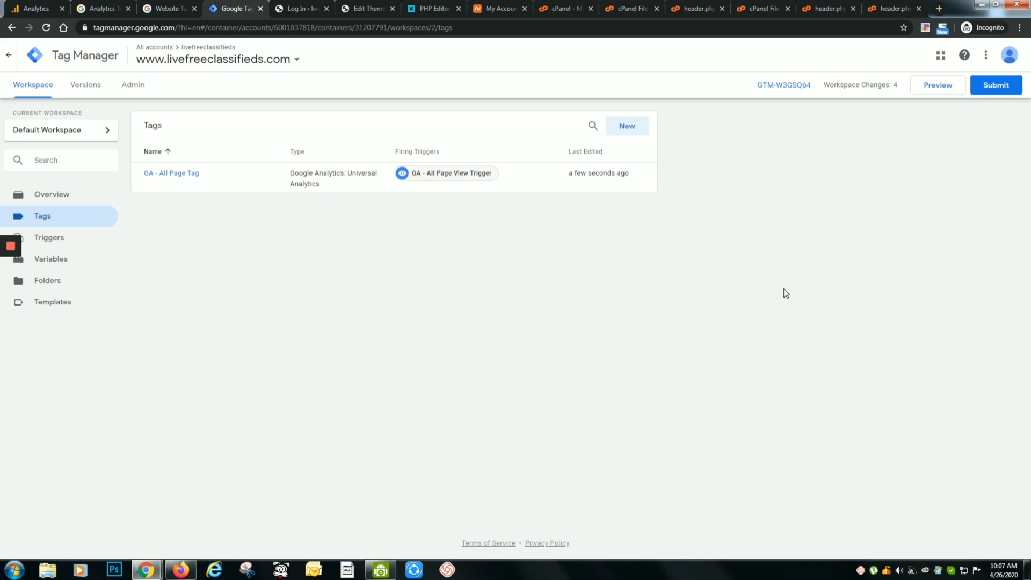
- Publish the workspace changes as a version named Google Analytics with the description "Added Google Analytics Account" and review the version summary
{"action": "left_click", "coordinate": [994, 85]}
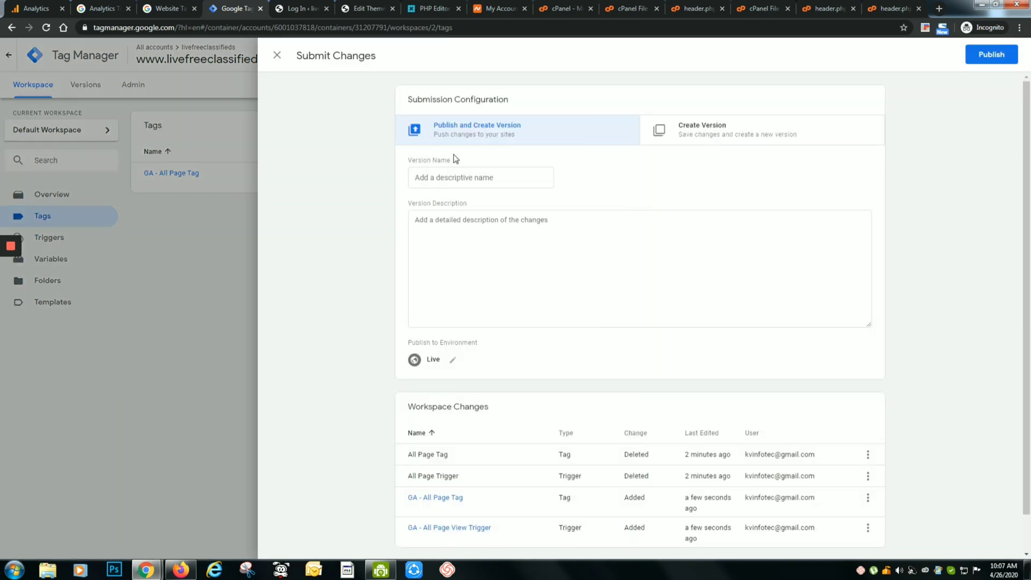
{"action": "left_click", "coordinate": [508, 182]}
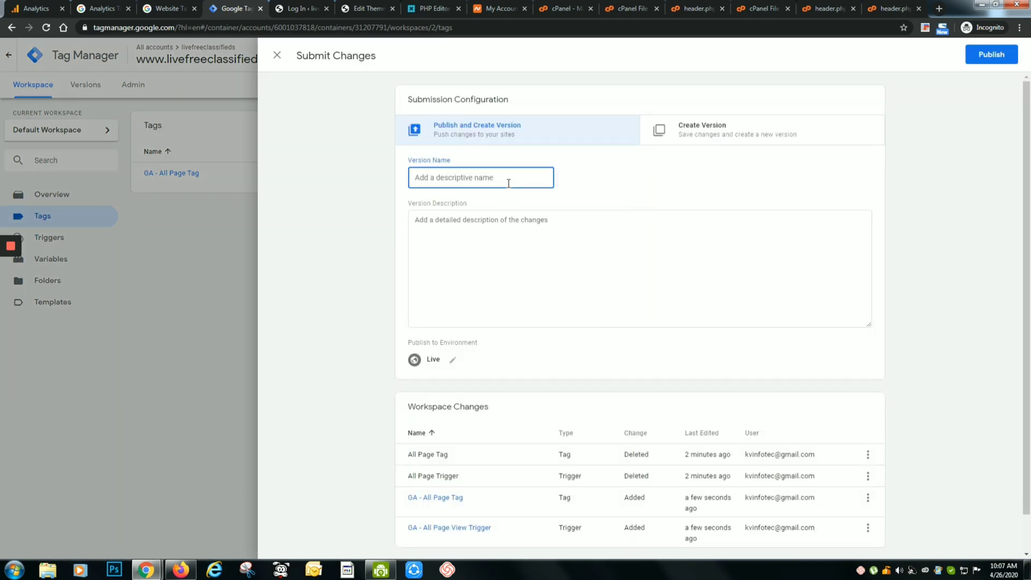
{"action": "type", "text": "Google Analytics"}
{"action": "key", "text": "Tab"}
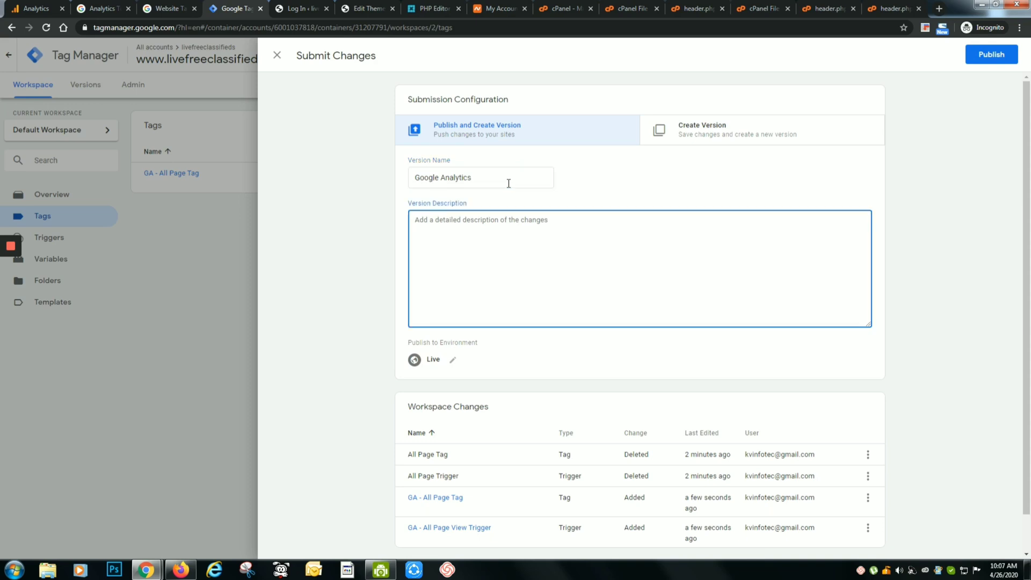
{"action": "type", "text": "Added Google Analytics Account"}
{"action": "left_click", "coordinate": [992, 54]}
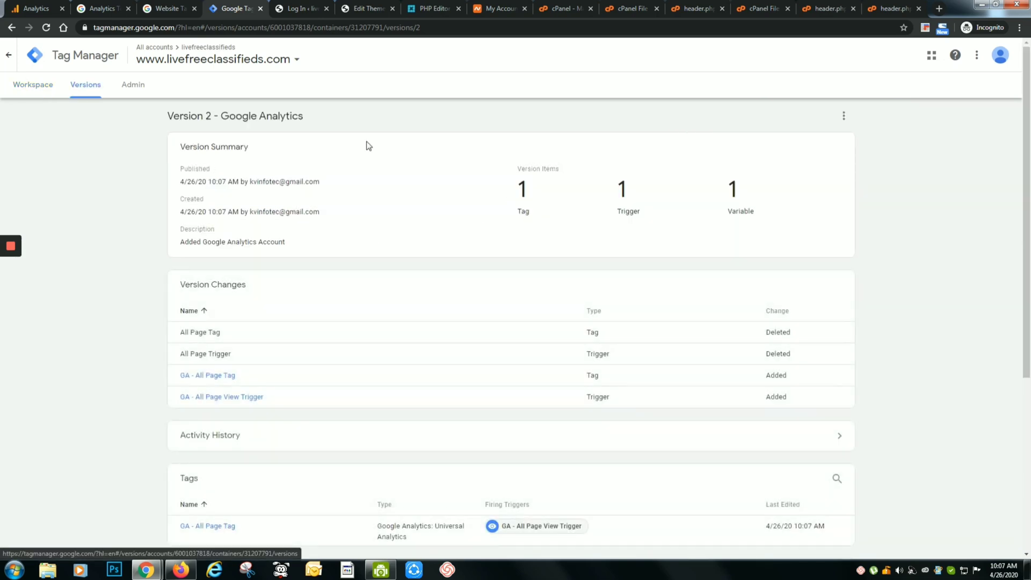
{"action": "left_click_drag", "start_coordinate": [171, 144], "coordinate": [838, 253]}
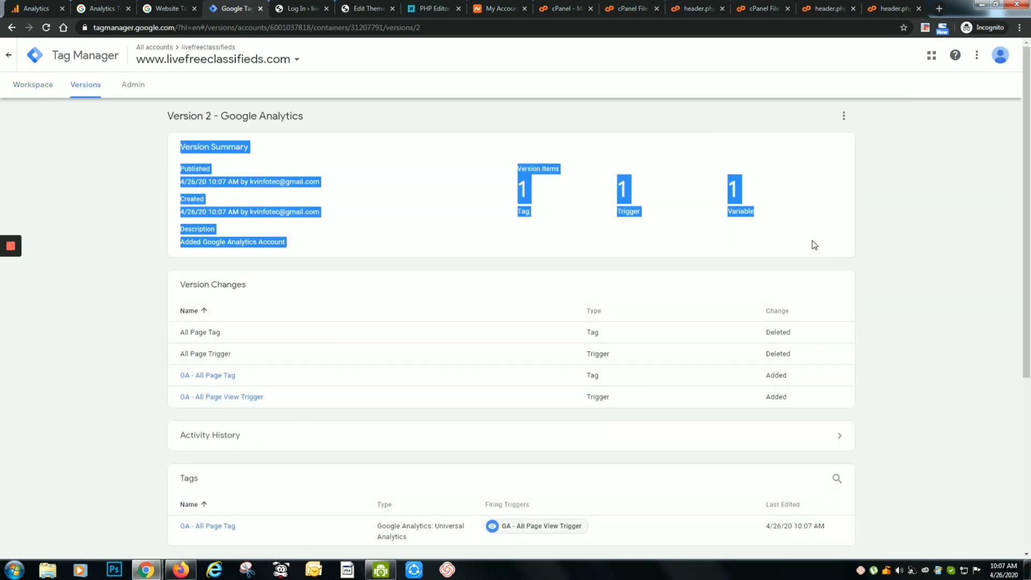
{"action": "left_click", "coordinate": [710, 261]}
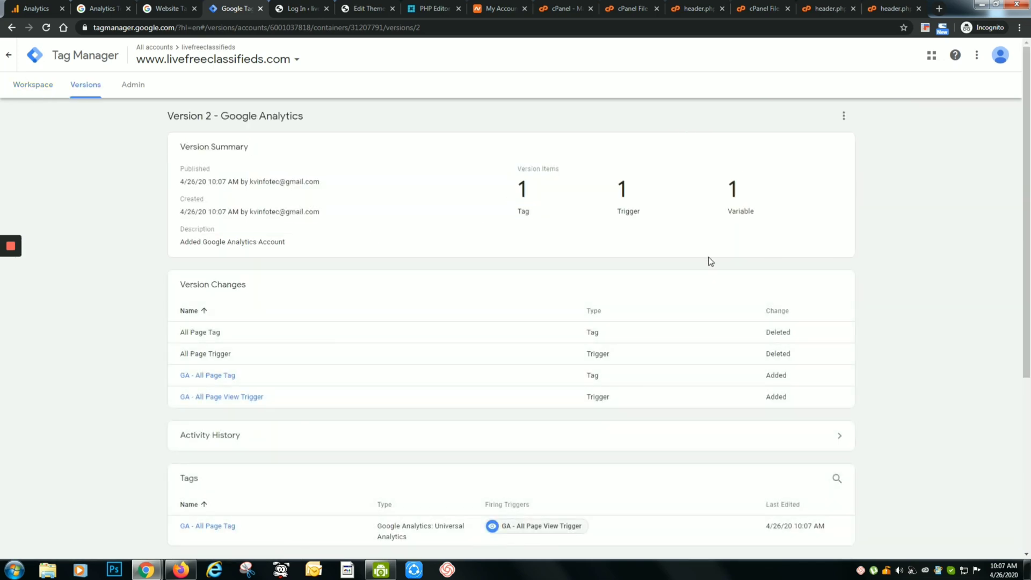
- Switch to Google Analytics and open the Realtime Overview report
{"action": "left_click", "coordinate": [33, 8]}
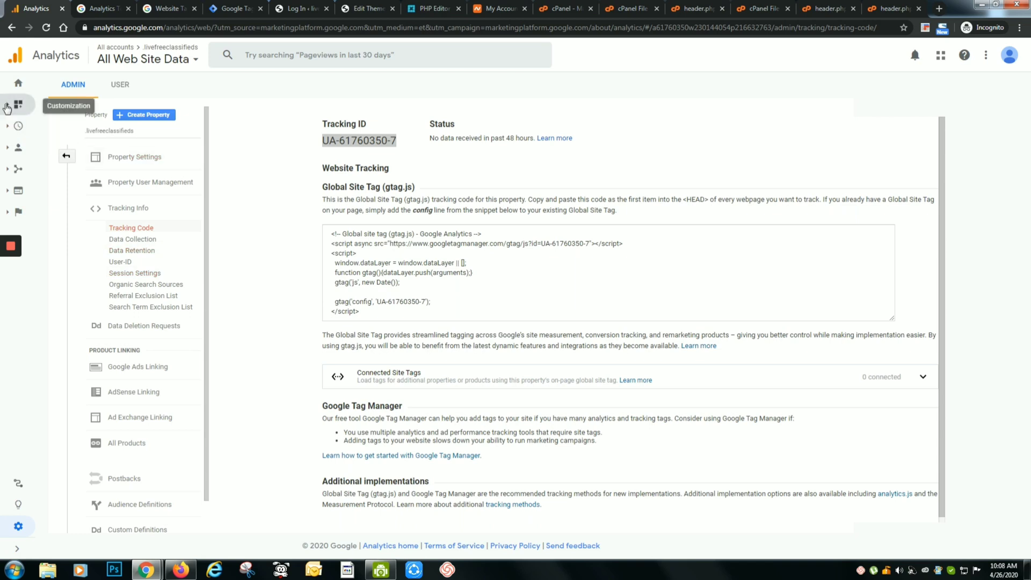
{"action": "left_click", "coordinate": [8, 106]}
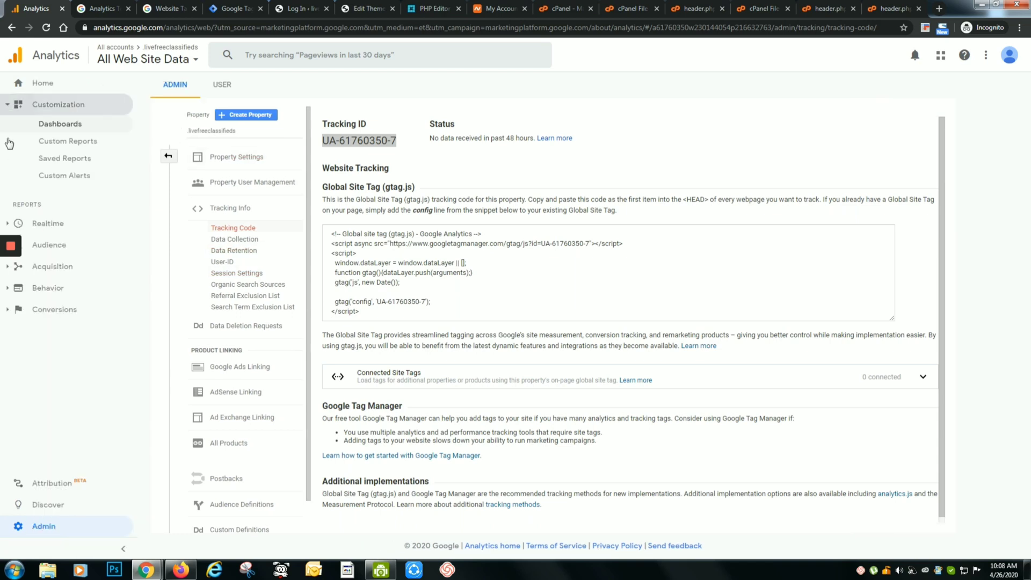
{"action": "left_click", "coordinate": [33, 224]}
{"action": "left_click", "coordinate": [54, 164]}
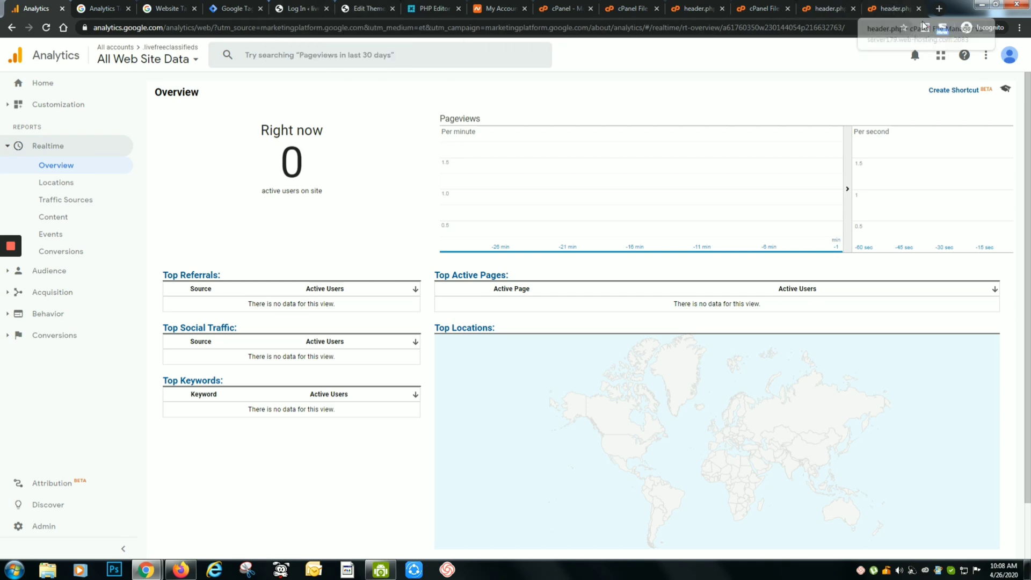
- Visit livefreeclassifieds.com in a new browser tab to generate a page view
{"action": "left_click", "coordinate": [940, 8]}
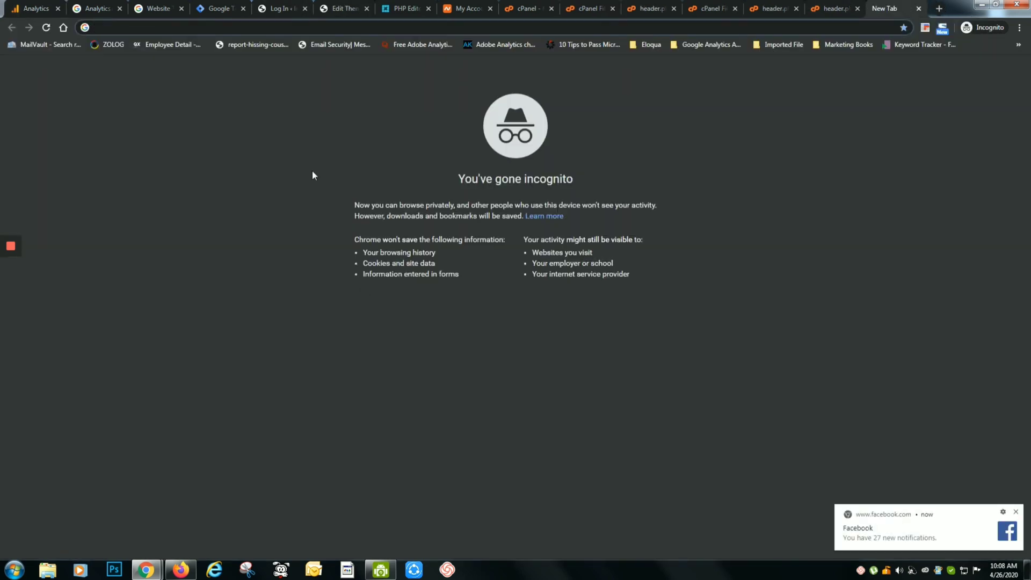
{"action": "type", "text": "livefreeclassifieds.com"}
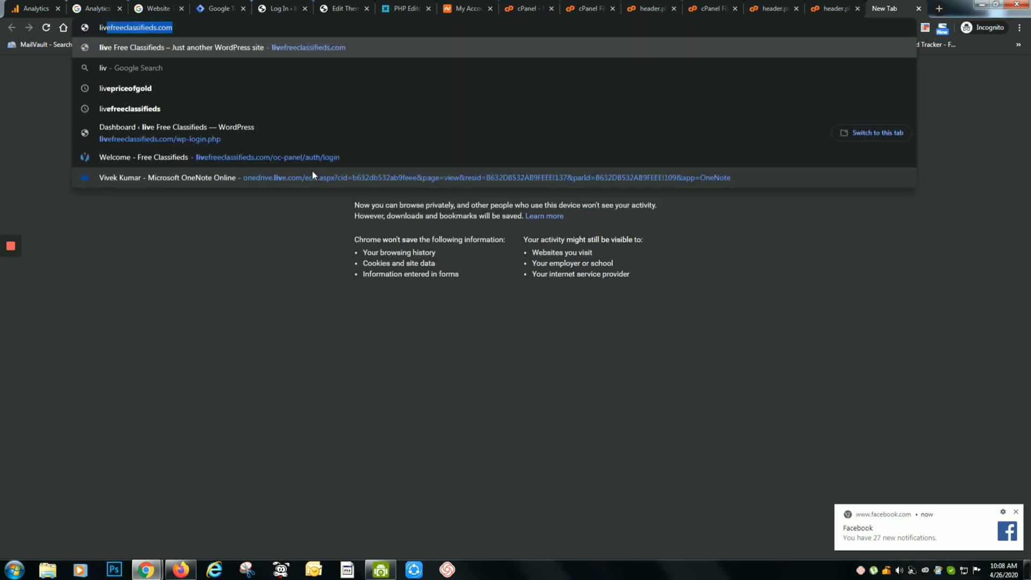
{"action": "key", "text": "Return"}
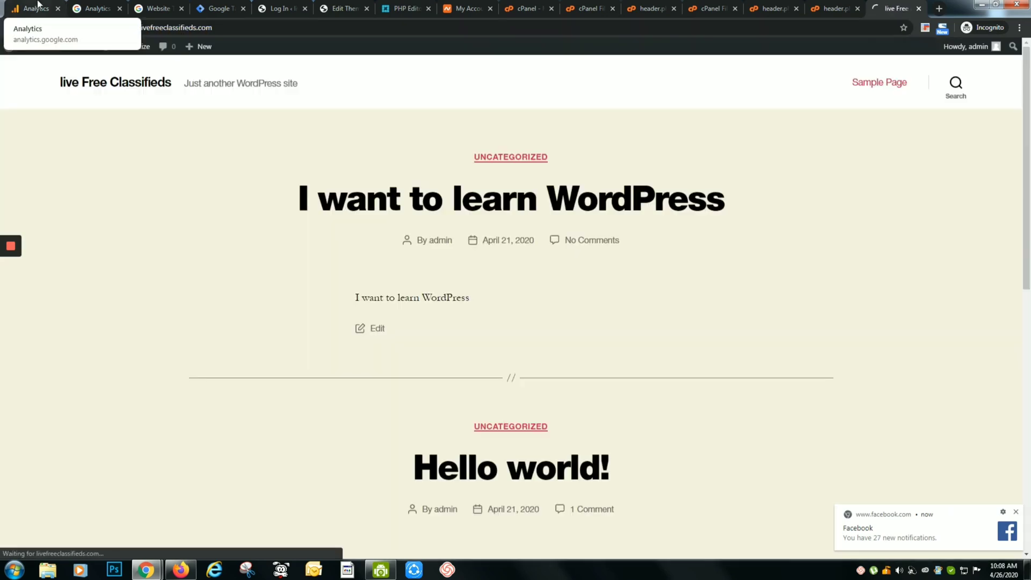
- Examine the active users and top locations in the Google Analytics Realtime Overview and return to the livefreeclassifieds.com page
{"action": "left_click", "coordinate": [39, 6]}
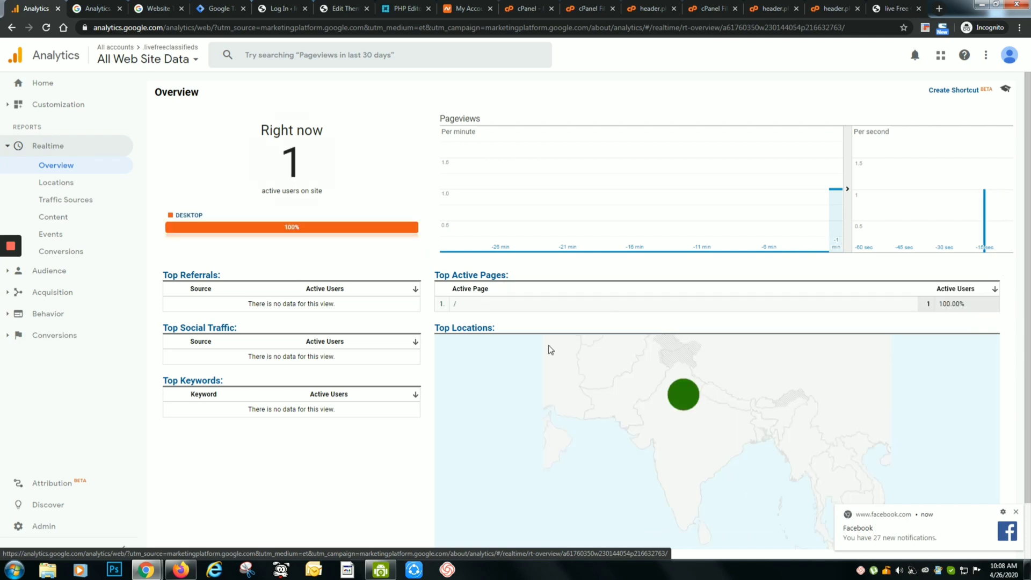
{"action": "mouse_move", "coordinate": [673, 402]}
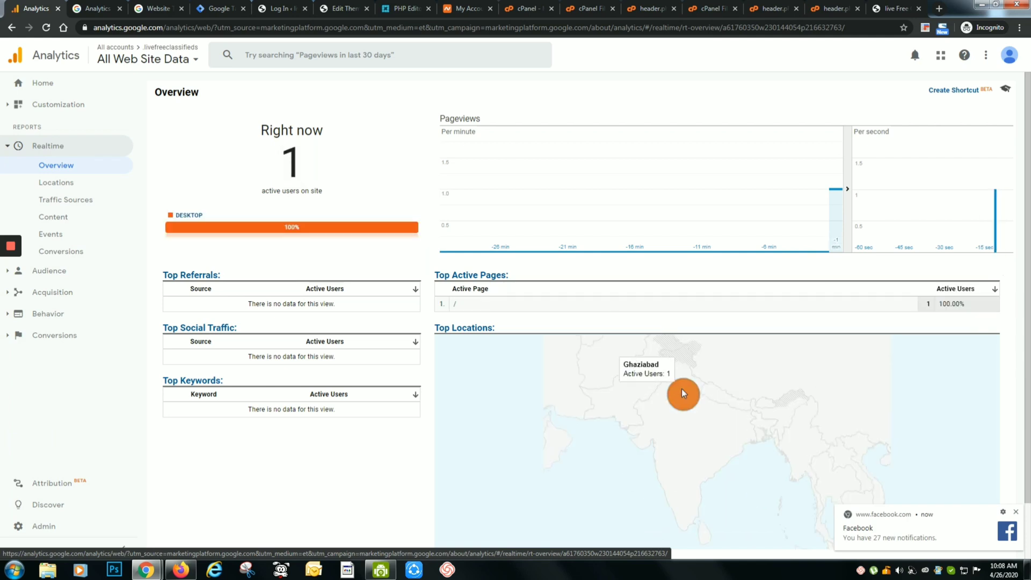
{"action": "scroll", "coordinate": [375, 352], "scroll_direction": "down", "scroll_amount": 2}
{"action": "scroll", "coordinate": [472, 392], "scroll_direction": "up", "scroll_amount": 2}
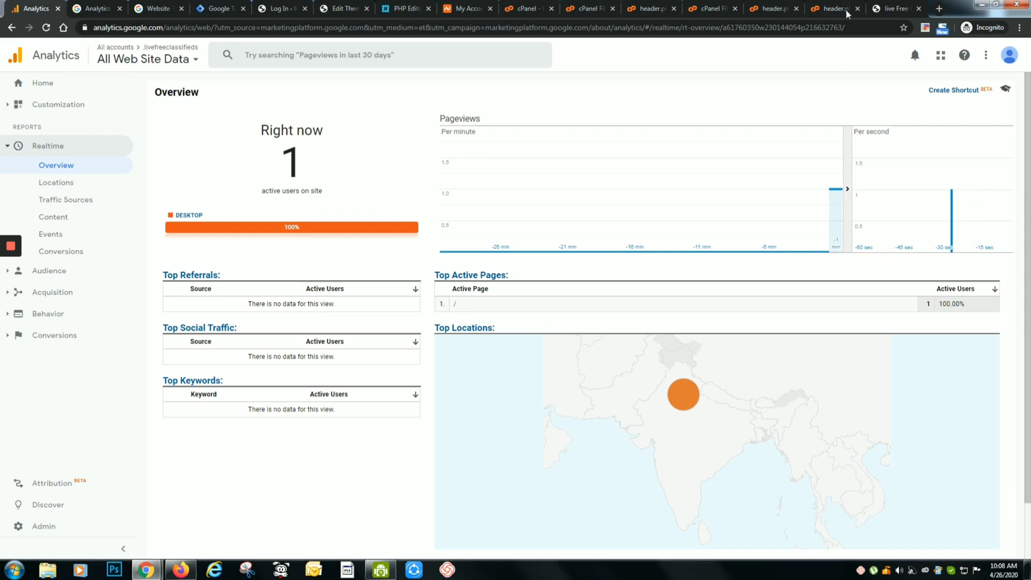
{"action": "left_click", "coordinate": [896, 8]}
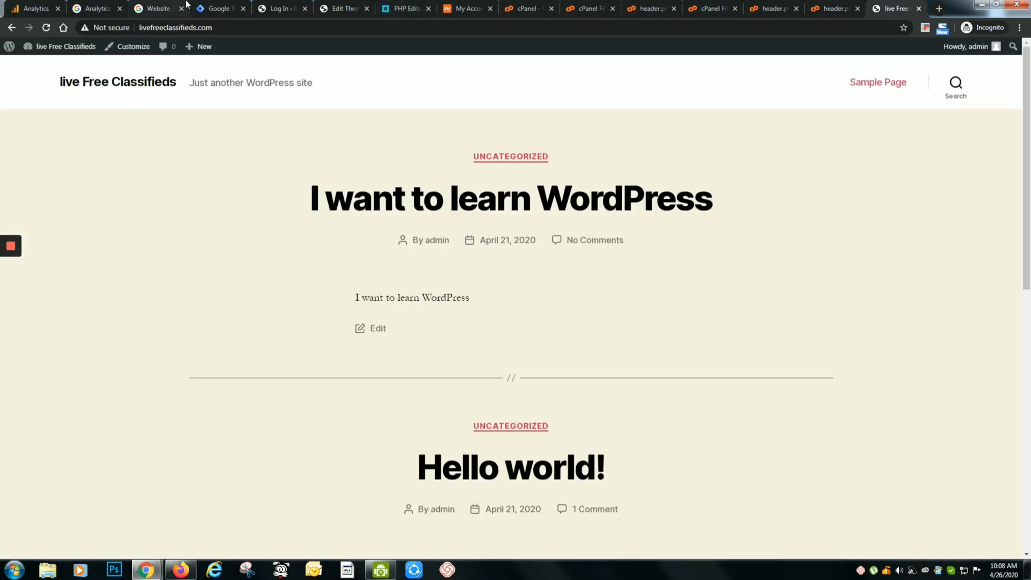
- Check the top active pages in the Google Analytics Realtime Overview and open the "I want to learn WordPress" post on livefreeclassifieds.com
{"action": "left_click", "coordinate": [224, 6]}
{"action": "left_click", "coordinate": [43, 5]}
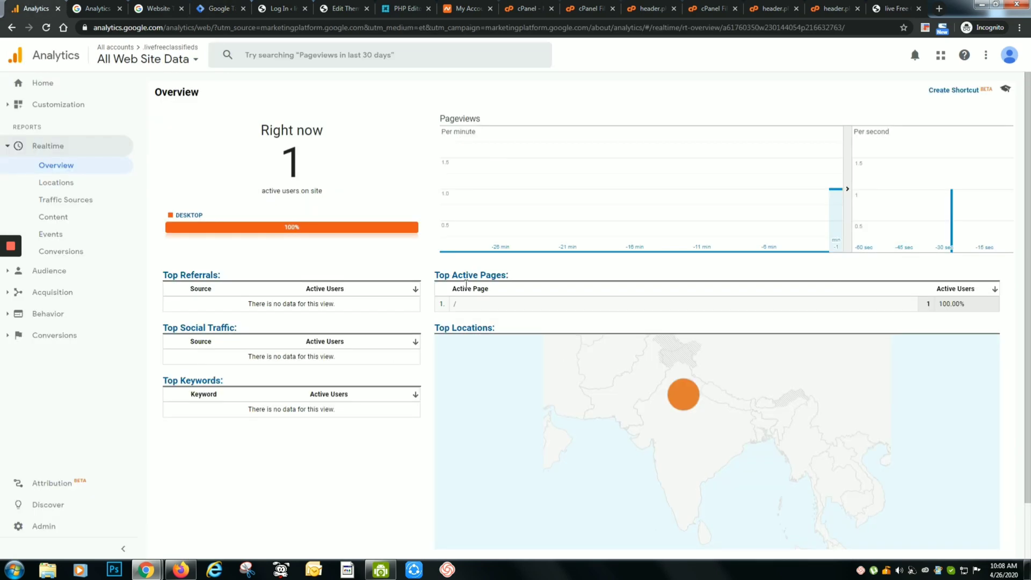
{"action": "left_click", "coordinate": [894, 8]}
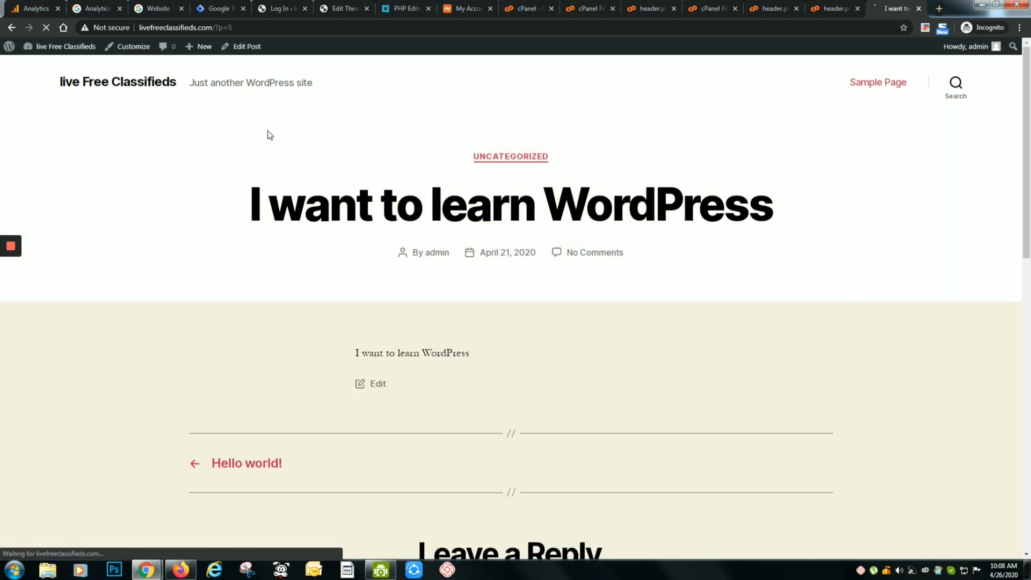
- Compare the active page path in the Google Analytics Realtime Overview with the URL path of the "I want to learn WordPress" post
{"action": "left_click", "coordinate": [31, 6]}
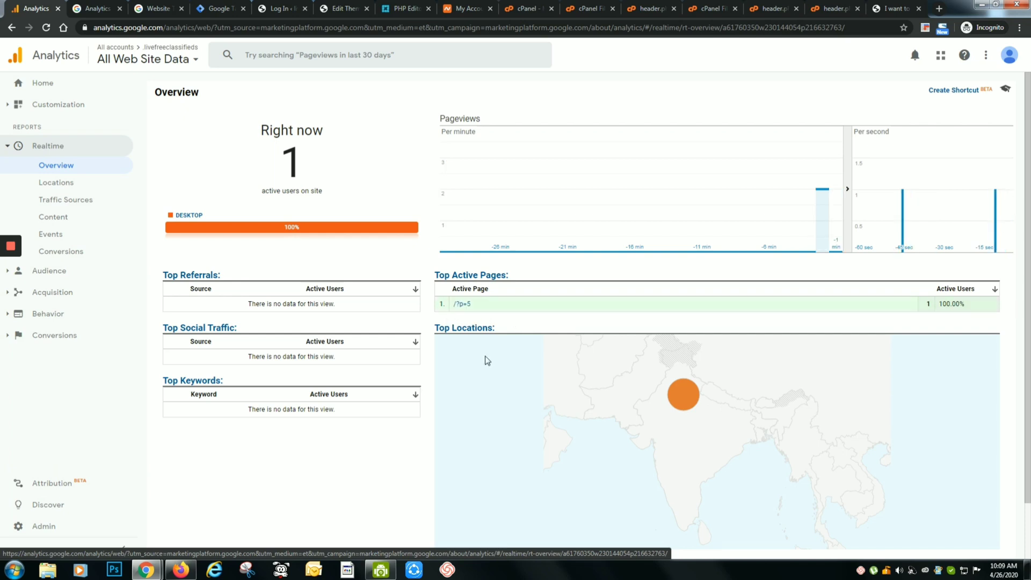
{"action": "left_click_drag", "start_coordinate": [472, 304], "coordinate": [458, 306]}
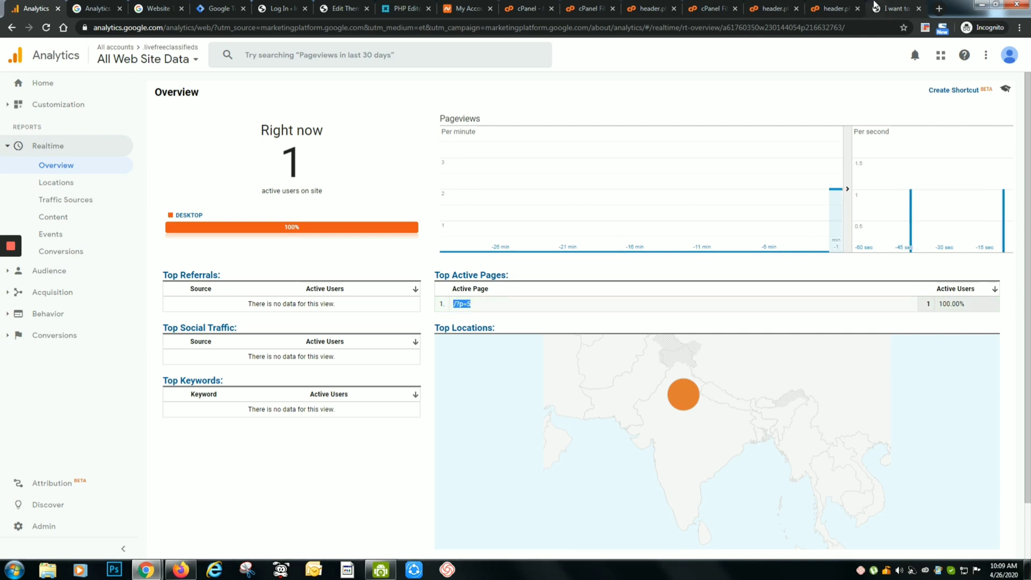
{"action": "left_click", "coordinate": [895, 8]}
{"action": "left_click", "coordinate": [268, 33]}
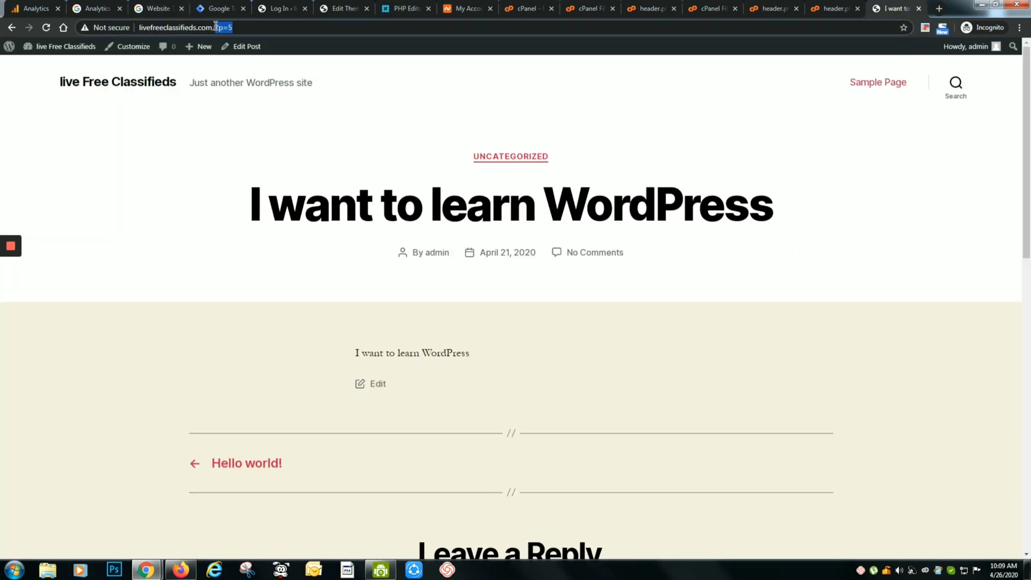
{"action": "left_click_drag", "start_coordinate": [237, 27], "coordinate": [268, 29]}
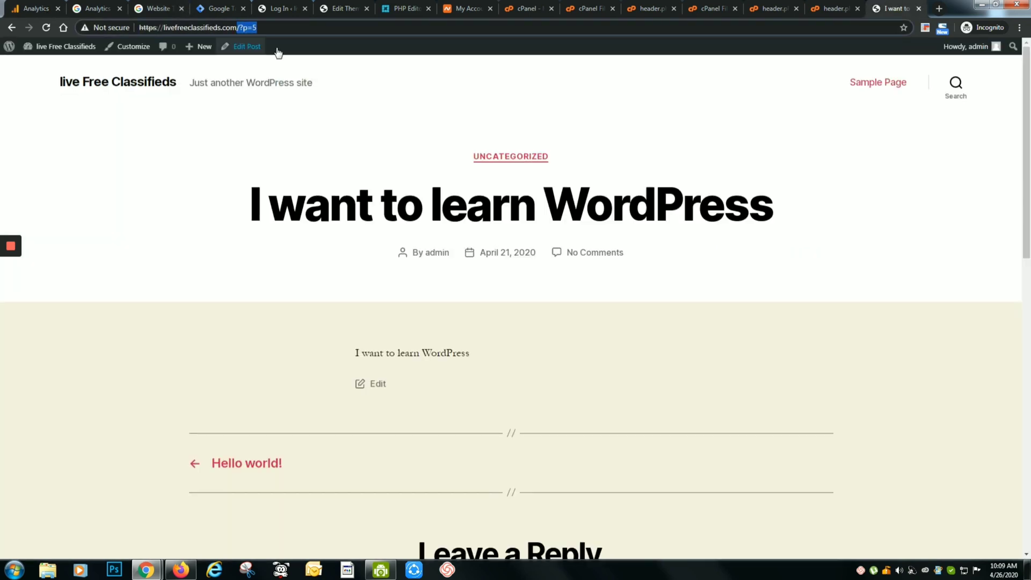
{"action": "left_click", "coordinate": [25, 5]}
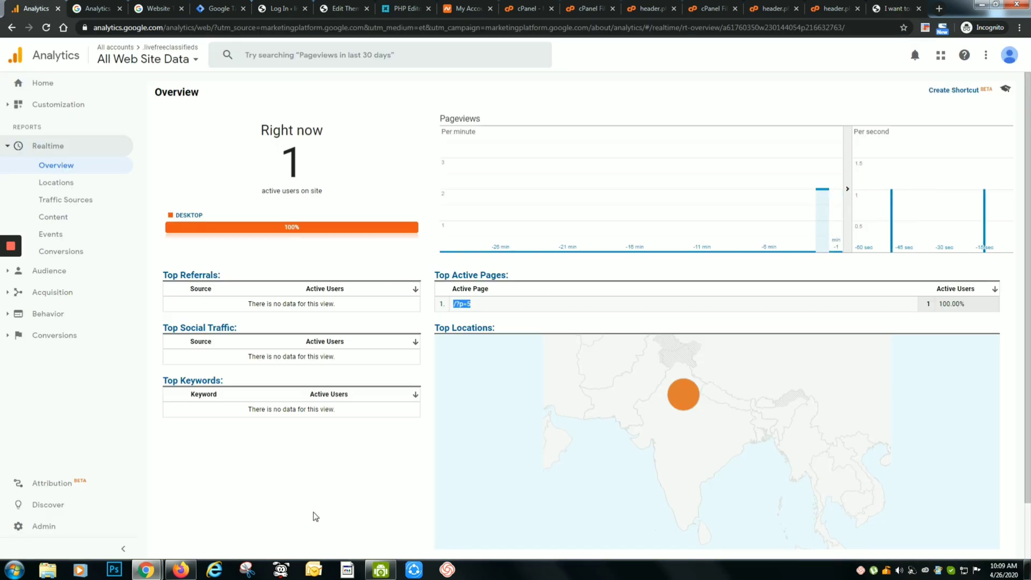